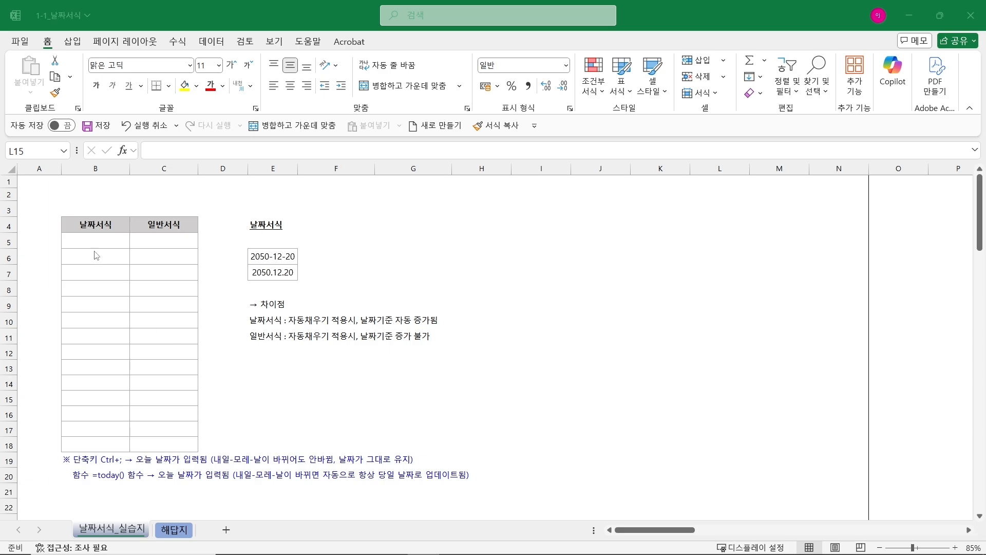
Set the number format of the empty practice cells B5:C18 to General (일반).
{"action": "left_click_drag", "start_coordinate": [95, 241], "coordinate": [181, 441]}
{"action": "left_click", "coordinate": [566, 65]}
{"action": "left_click", "coordinate": [558, 91]}
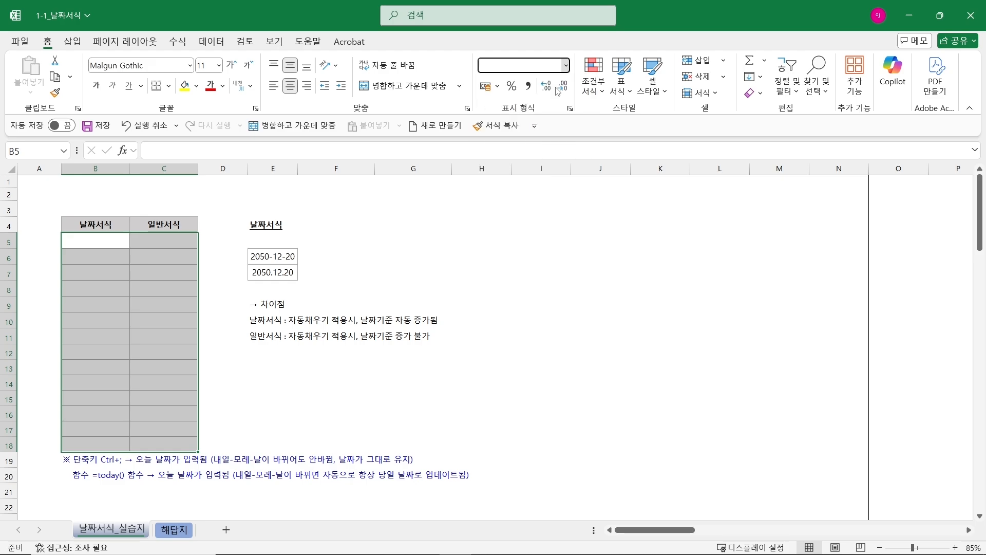
{"action": "left_click", "coordinate": [477, 224]}
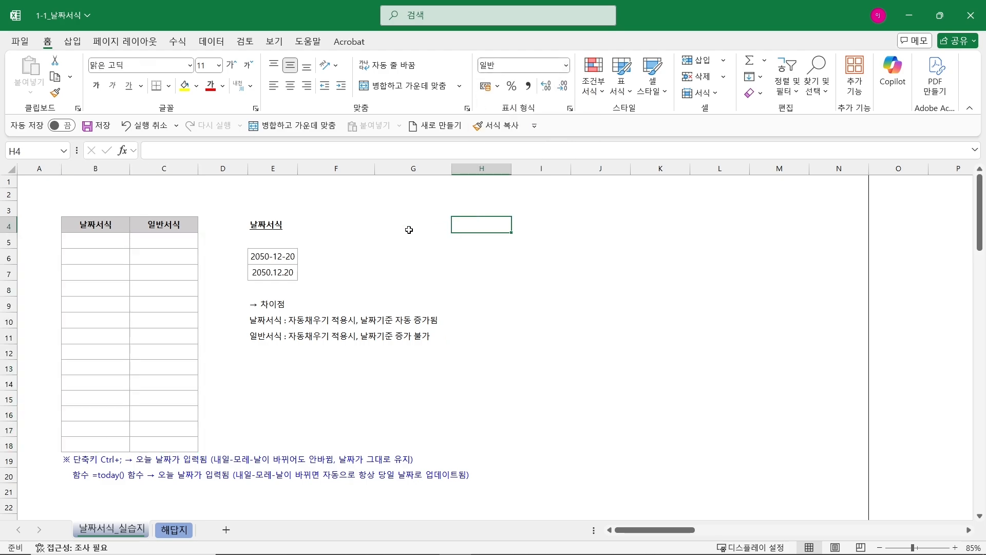
Enter the date 2050-12-25 in cell B5 of the 날짜서식 column.
{"action": "left_click", "coordinate": [74, 242]}
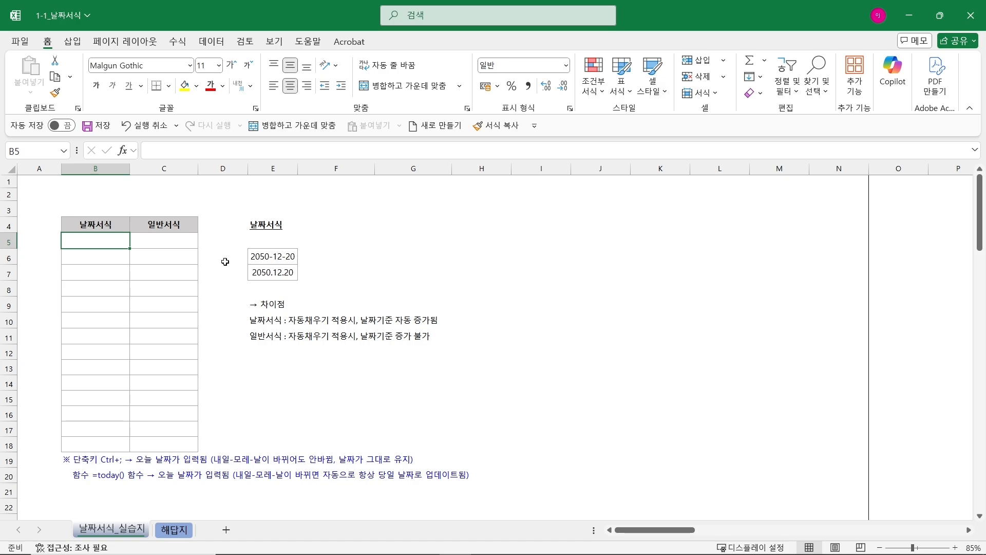
{"action": "type", "text": "2050-"}
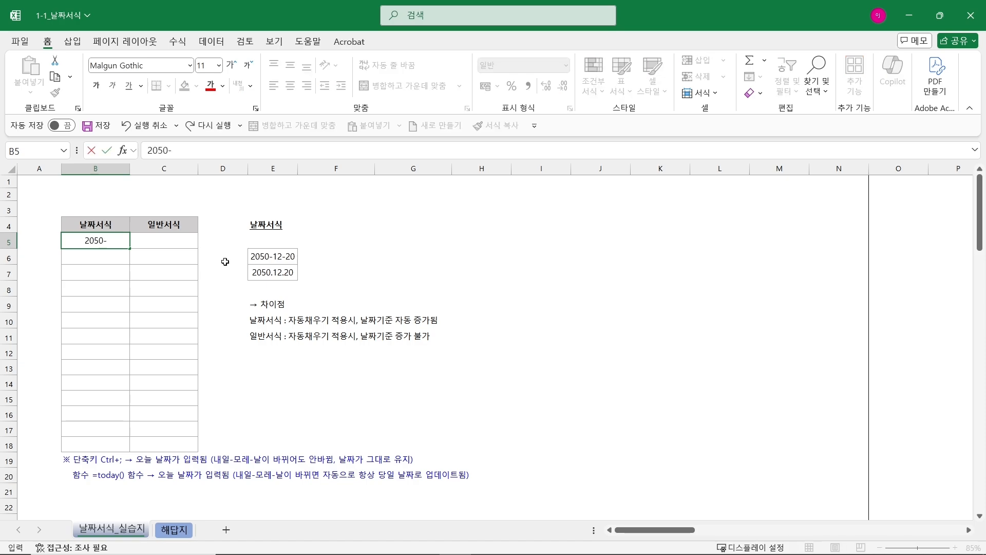
{"action": "type", "text": "12-25"}
{"action": "key", "text": "Return"}
Enter 2050.12.25 in cell C5 of the 일반서식 column.
{"action": "left_click", "coordinate": [172, 246]}
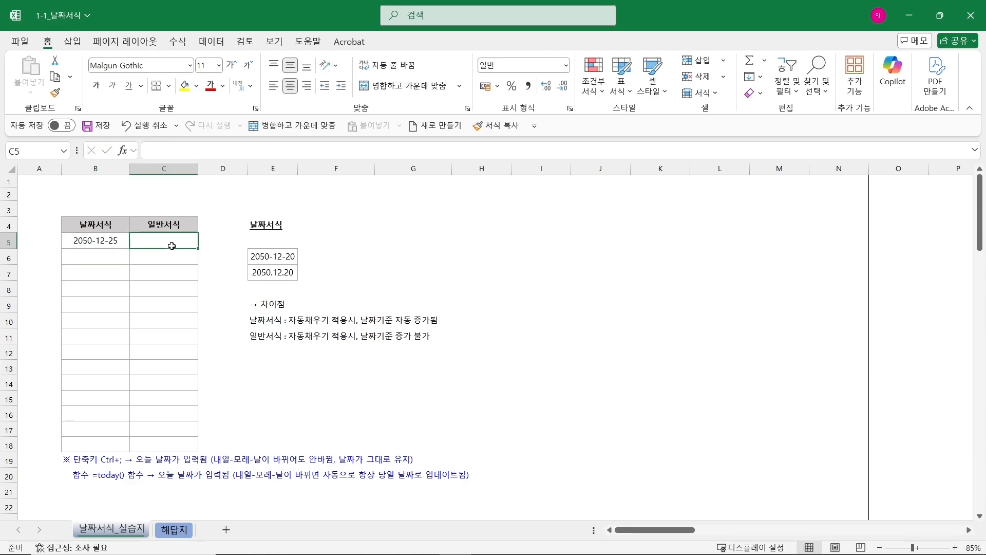
{"action": "type", "text": "202"}
{"action": "key", "text": "BackSpace"}
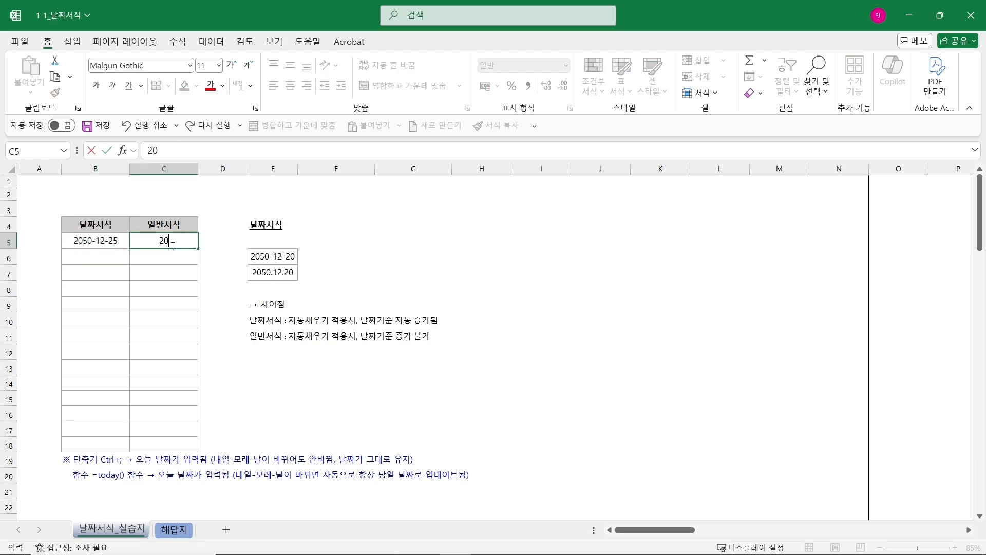
{"action": "type", "text": "50.12.25"}
{"action": "key", "text": "Return"}
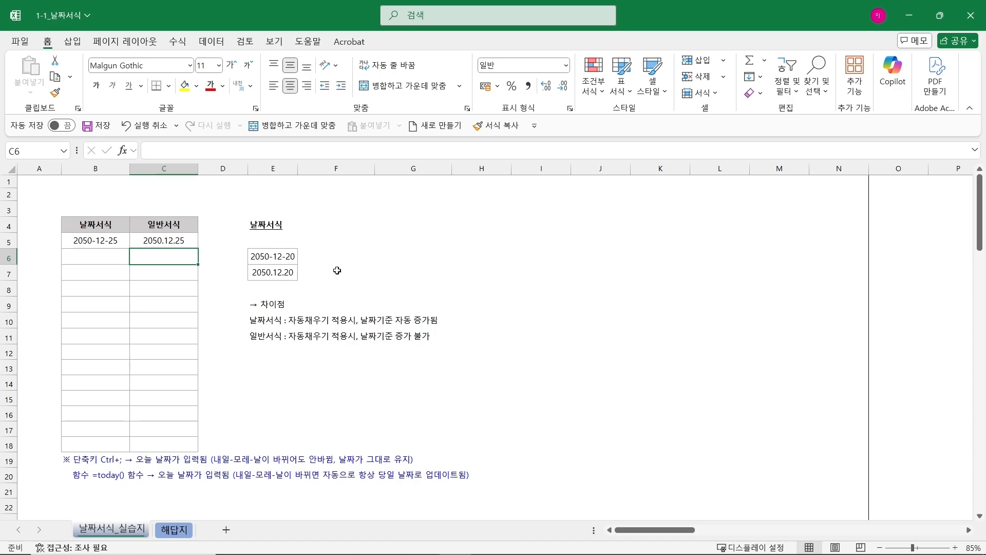
Fill the entries in B5:C5 down to row 18 and compare the resulting series in both columns.
{"action": "left_click", "coordinate": [91, 241]}
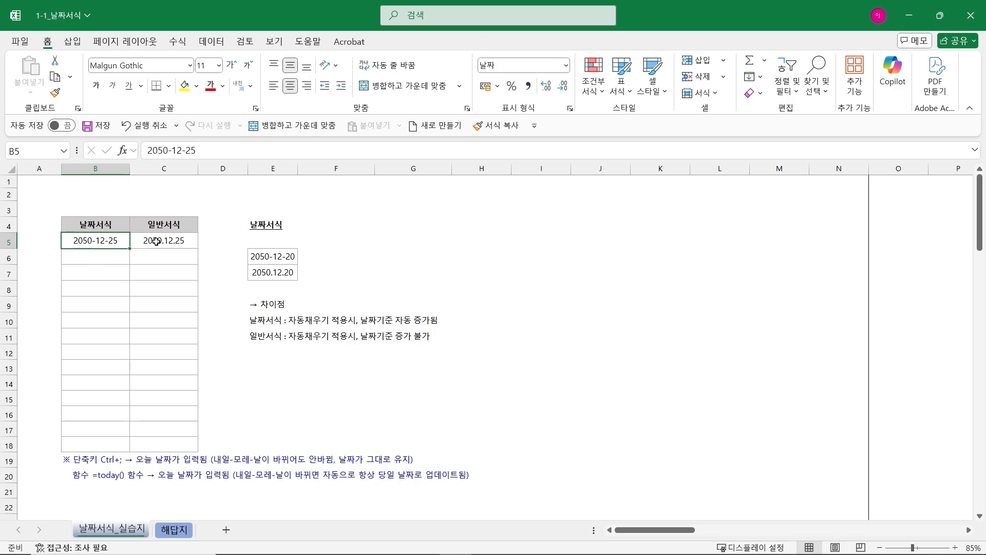
{"action": "left_click", "coordinate": [155, 241]}
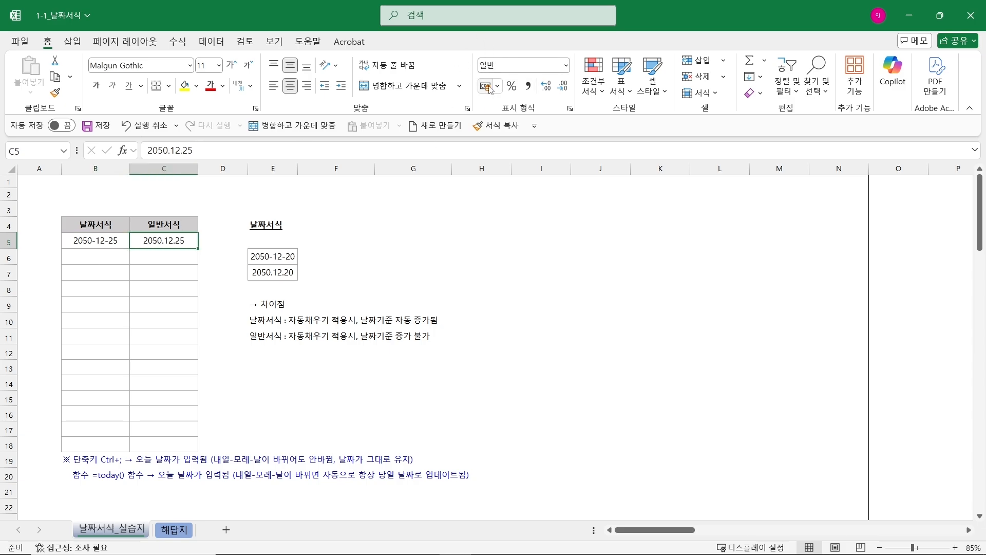
{"action": "left_click_drag", "start_coordinate": [108, 241], "coordinate": [196, 451]}
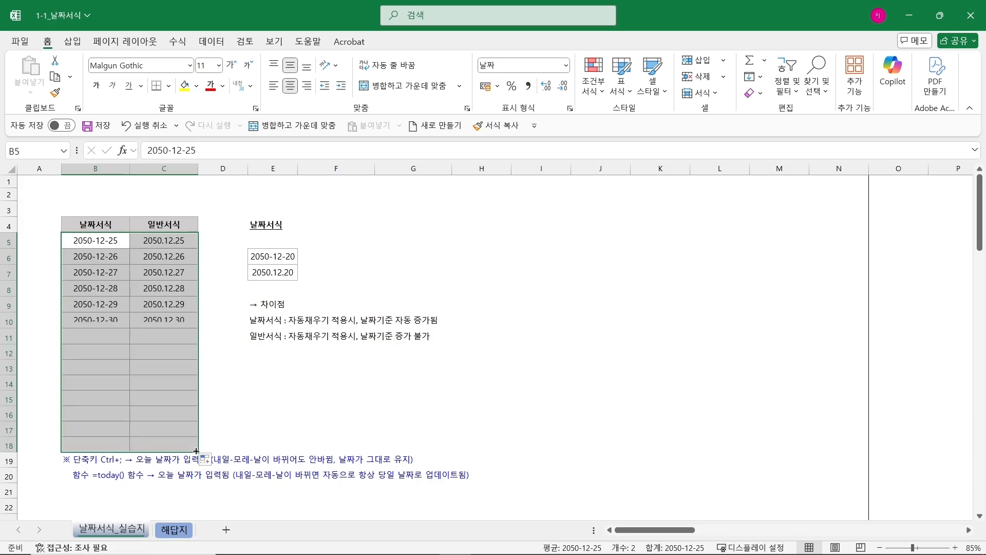
{"action": "left_click", "coordinate": [573, 246]}
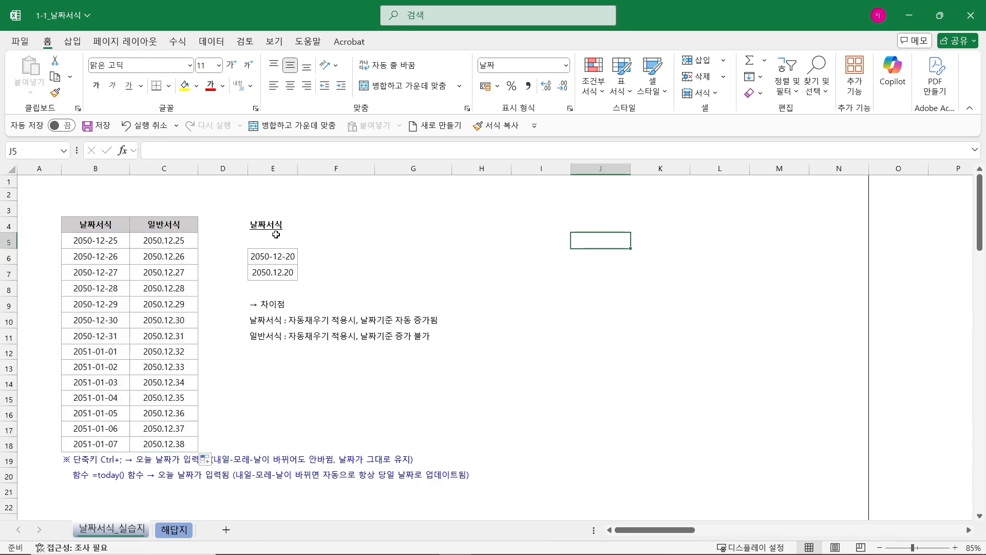
{"action": "left_click_drag", "start_coordinate": [113, 257], "coordinate": [105, 384]}
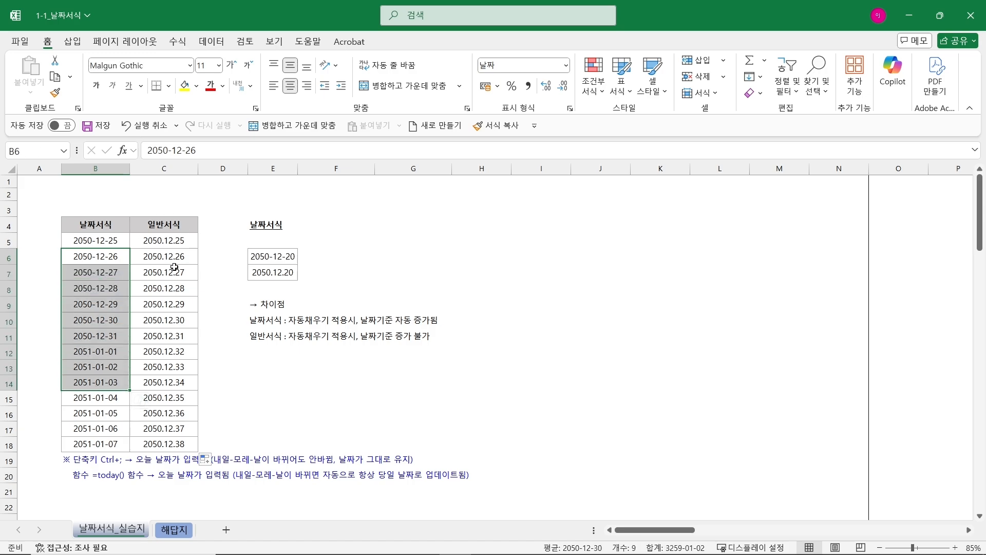
{"action": "left_click_drag", "start_coordinate": [174, 267], "coordinate": [175, 441]}
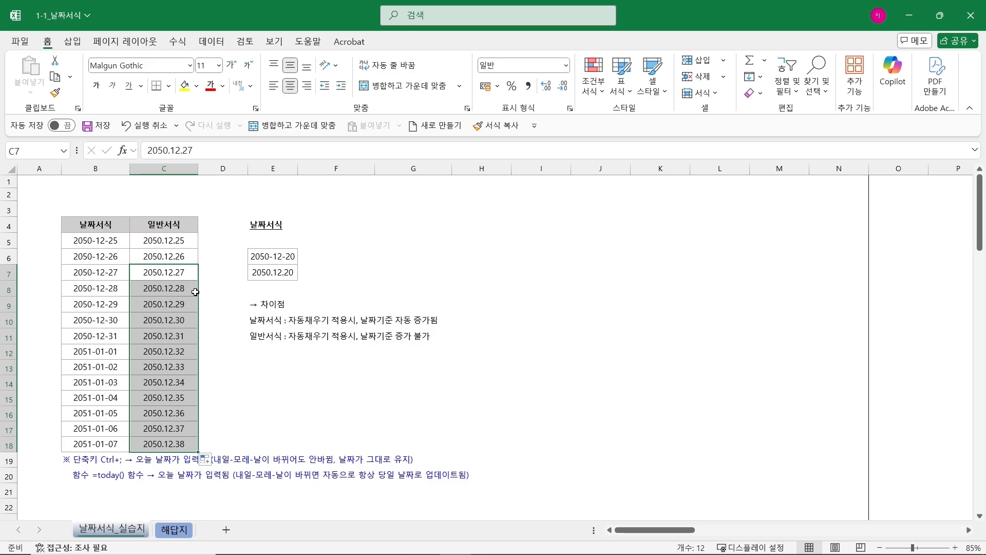
{"action": "left_click", "coordinate": [505, 244]}
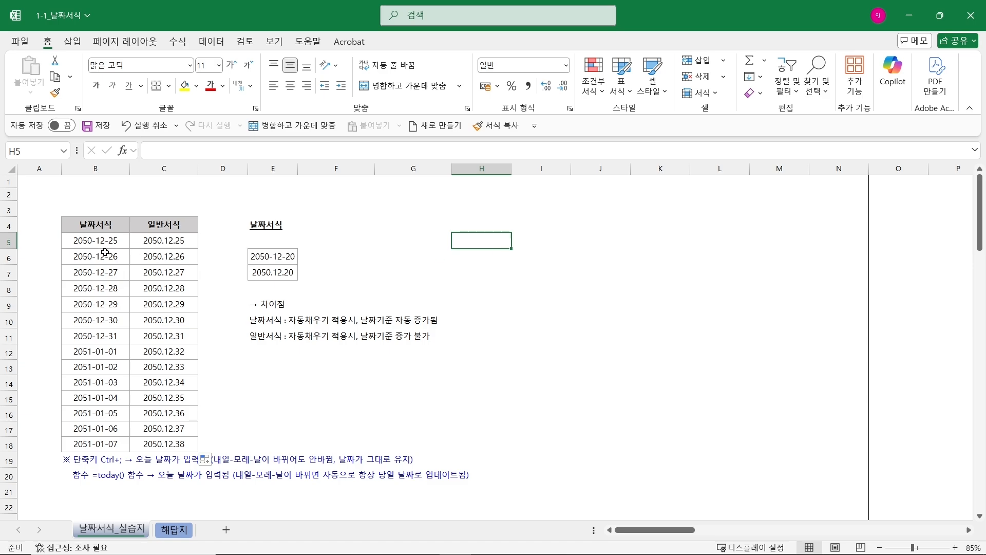
Format the dates in B5:B18 with the 14-Mar-12 date type.
{"action": "left_click_drag", "start_coordinate": [99, 242], "coordinate": [95, 448]}
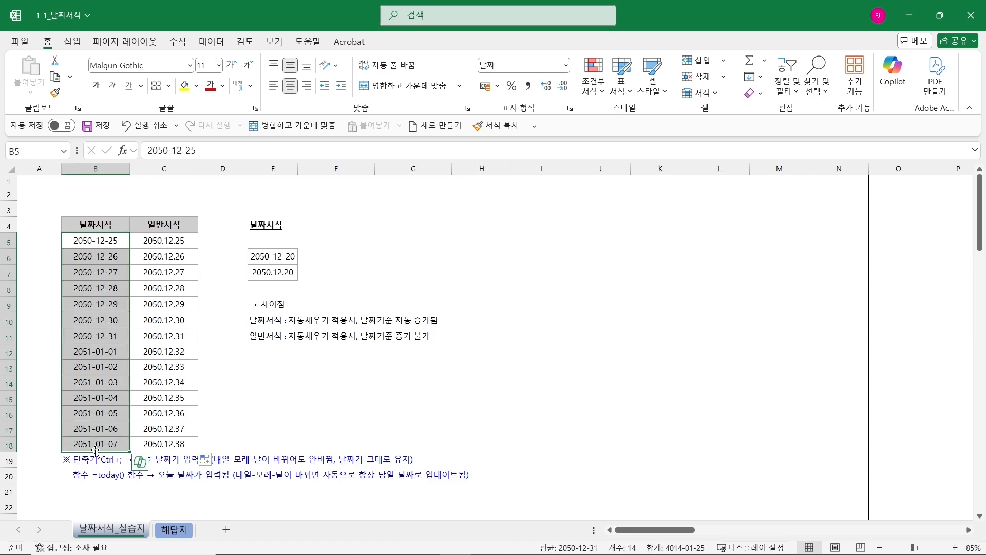
{"action": "key", "text": "ctrl+1"}
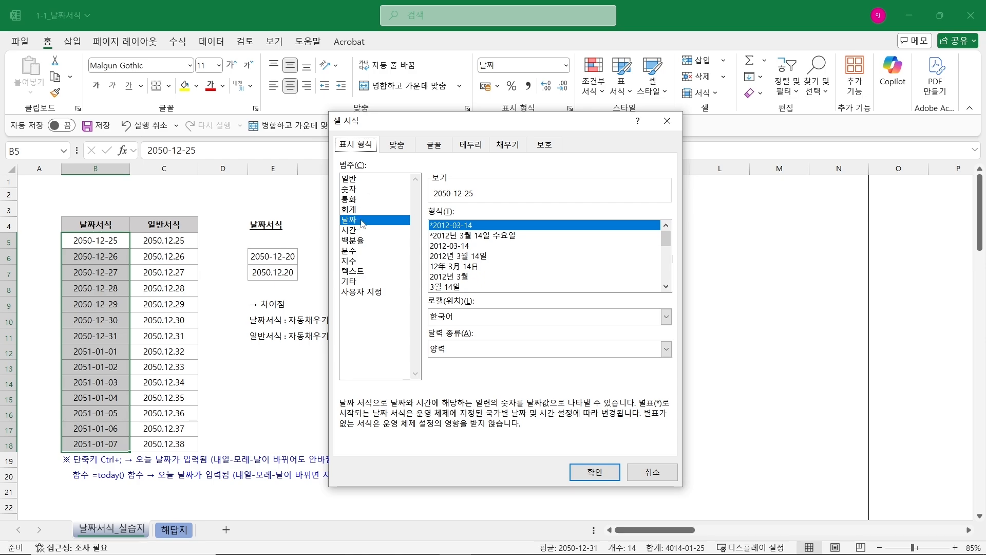
{"action": "left_click_drag", "start_coordinate": [666, 238], "coordinate": [674, 276]}
{"action": "left_click", "coordinate": [457, 256]}
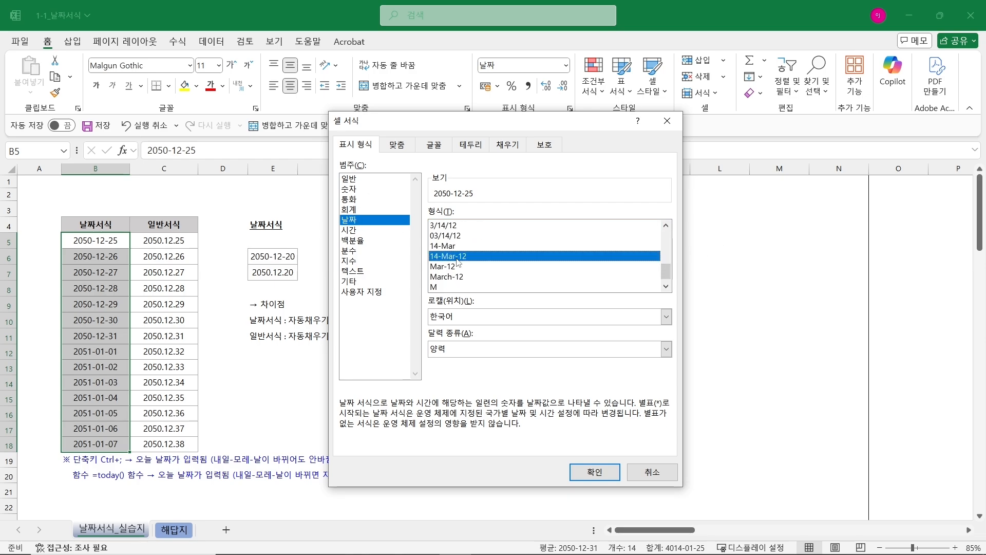
{"action": "key", "text": "Return"}
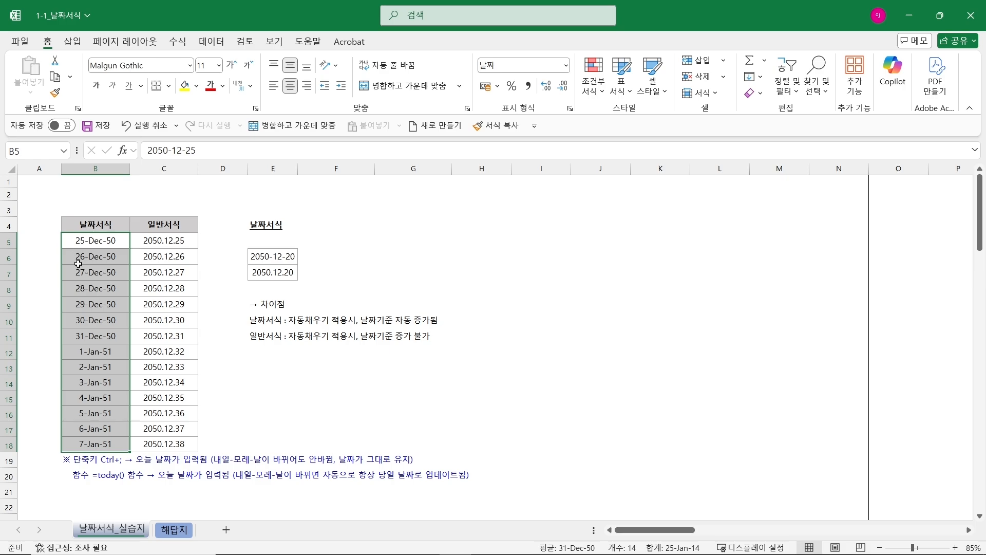
Apply a format type from the Date (날짜) category to the dotted entries in C5:C18.
{"action": "left_click_drag", "start_coordinate": [172, 237], "coordinate": [181, 445]}
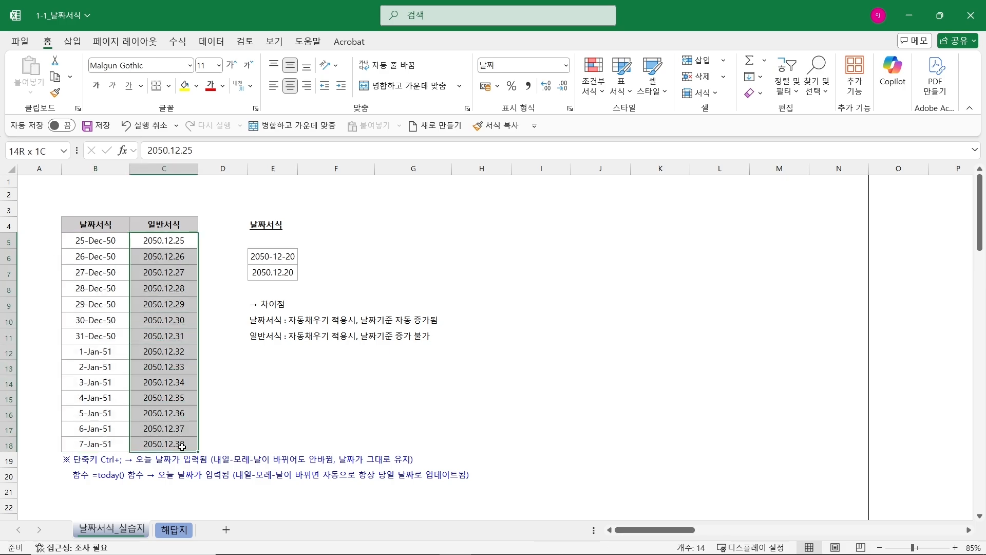
{"action": "key", "text": "ctrl+1"}
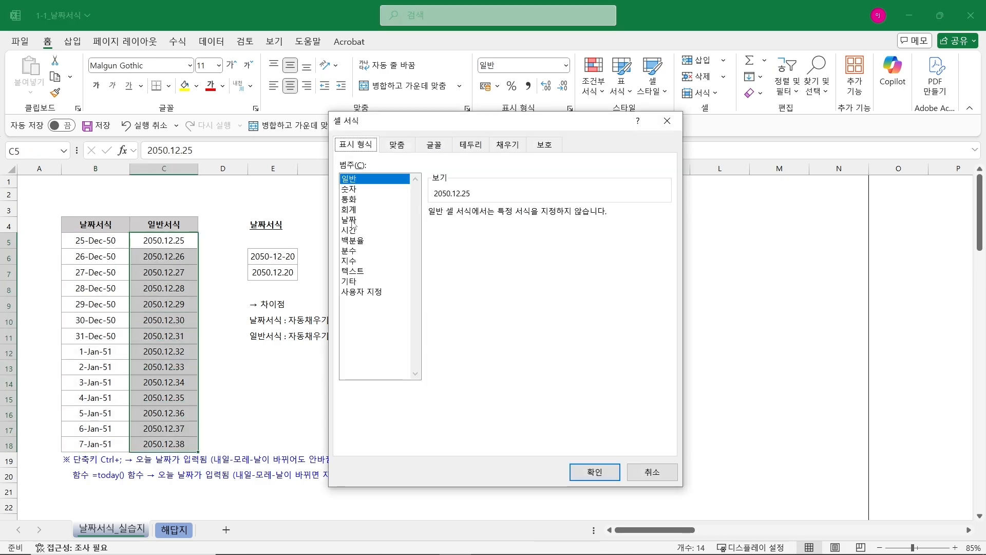
{"action": "left_click", "coordinate": [354, 225]}
{"action": "left_click", "coordinate": [447, 268]}
{"action": "key", "text": "Return"}
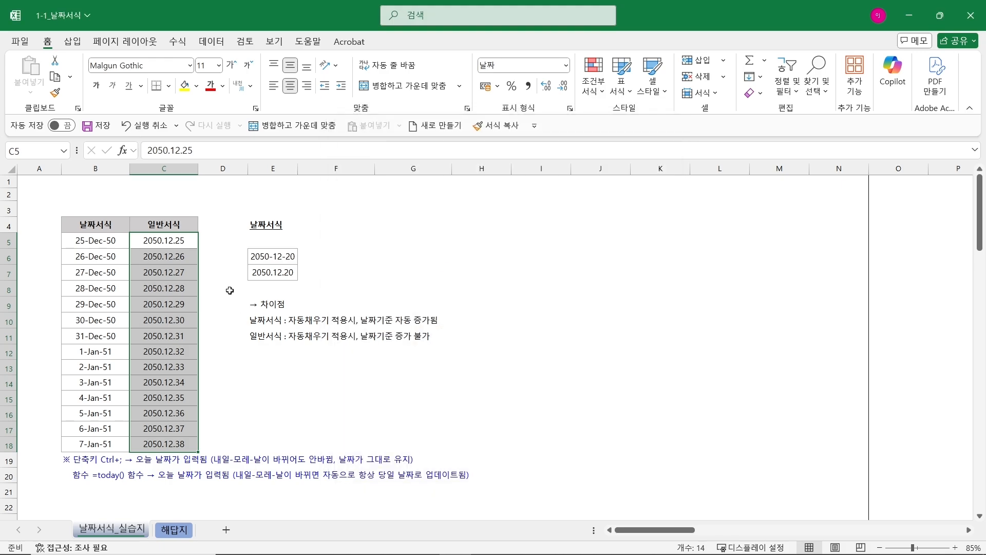
{"action": "left_click", "coordinate": [560, 286]}
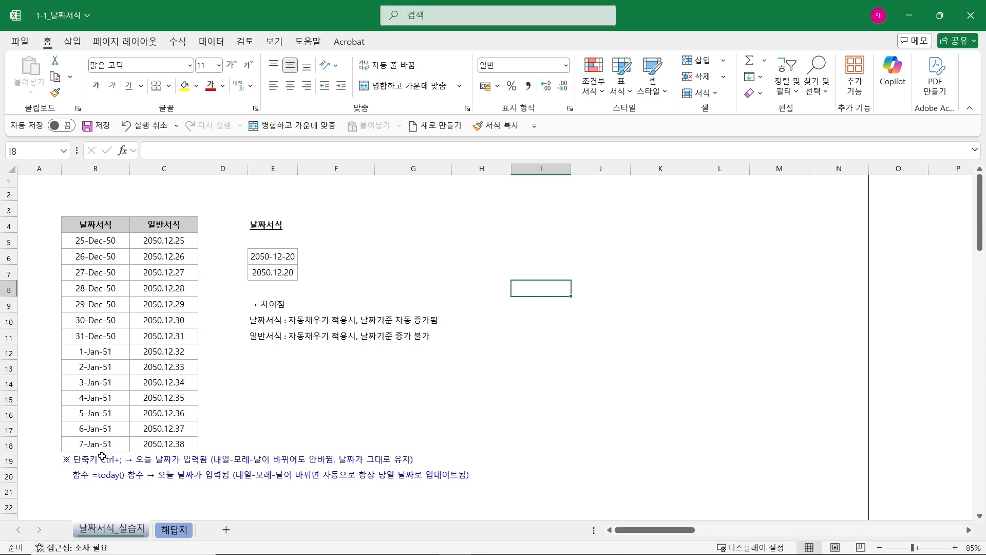
{"action": "left_click", "coordinate": [701, 334]}
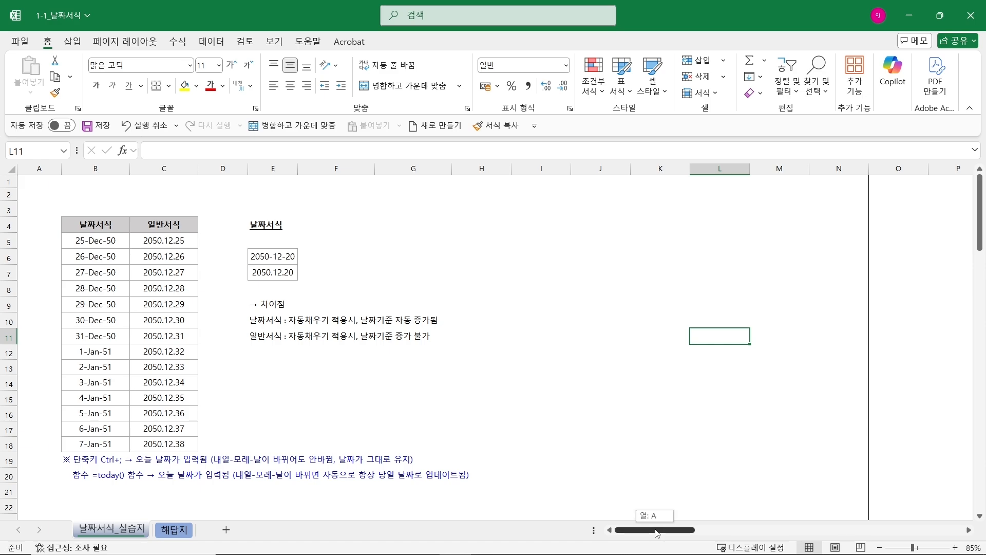
Examine the weekday practice table in Q4:U11, comparing the original dates with the four format type columns.
{"action": "left_click_drag", "start_coordinate": [657, 530], "coordinate": [731, 532]}
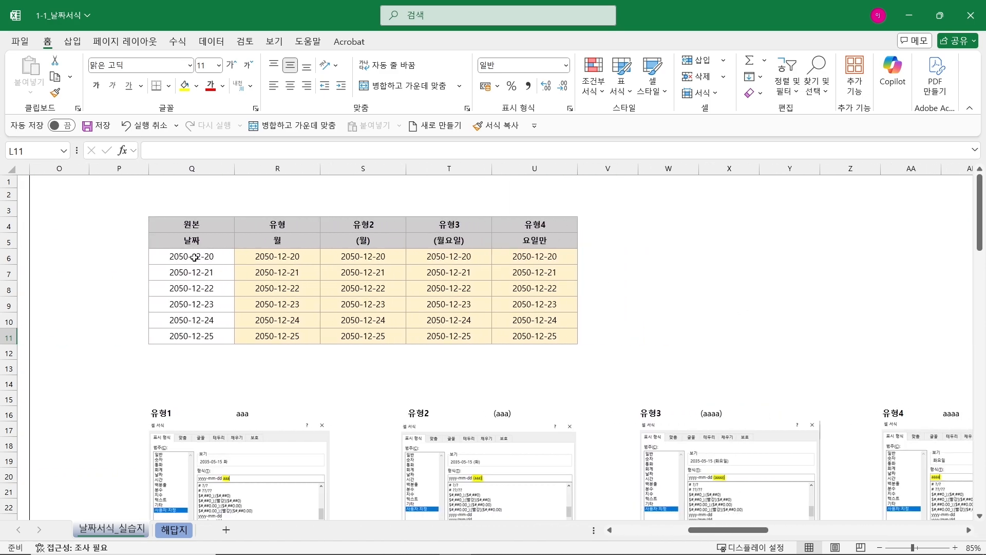
{"action": "left_click_drag", "start_coordinate": [193, 257], "coordinate": [194, 337]}
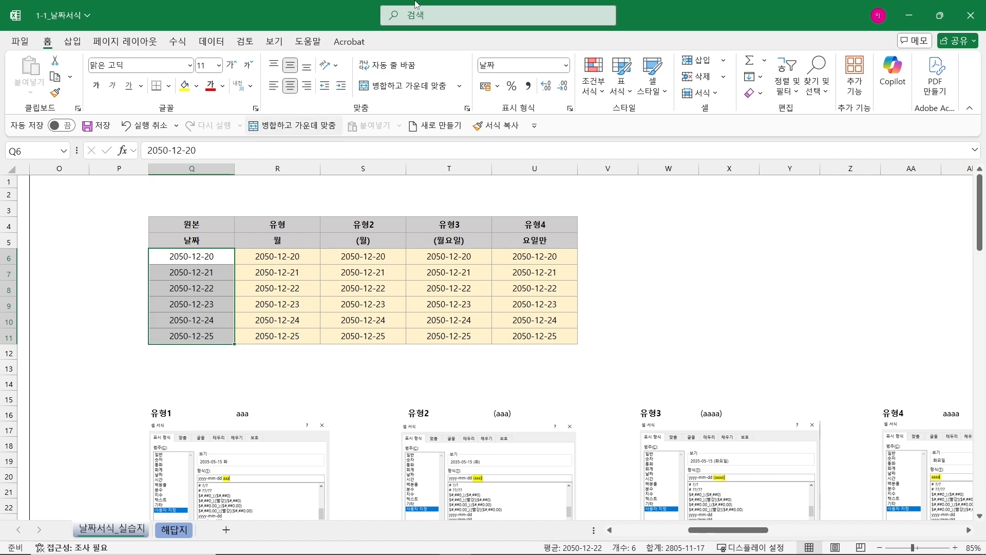
{"action": "left_click_drag", "start_coordinate": [297, 259], "coordinate": [297, 336]}
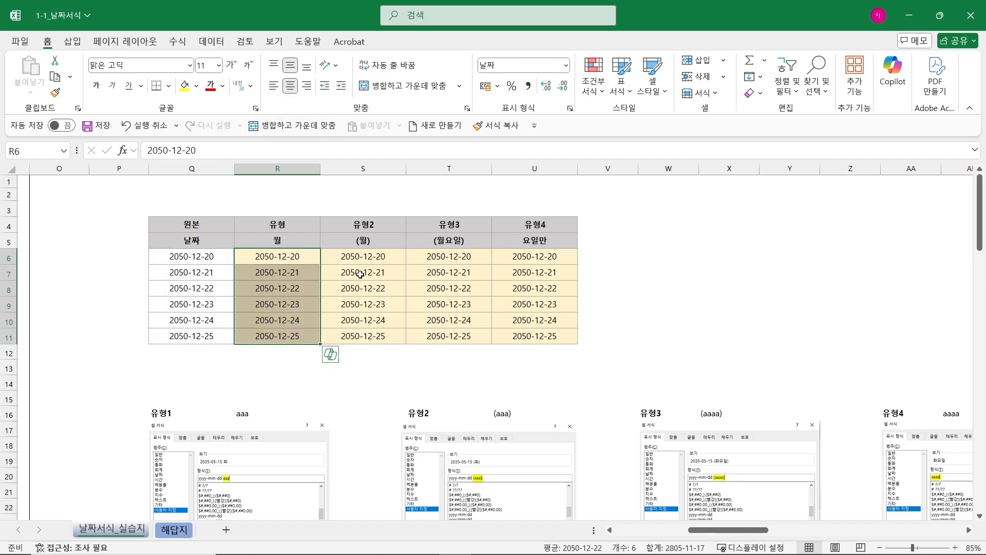
{"action": "left_click_drag", "start_coordinate": [362, 274], "coordinate": [366, 337]}
{"action": "left_click_drag", "start_coordinate": [450, 271], "coordinate": [451, 334]}
{"action": "left_click_drag", "start_coordinate": [533, 258], "coordinate": [537, 333]}
{"action": "left_click", "coordinate": [784, 227]}
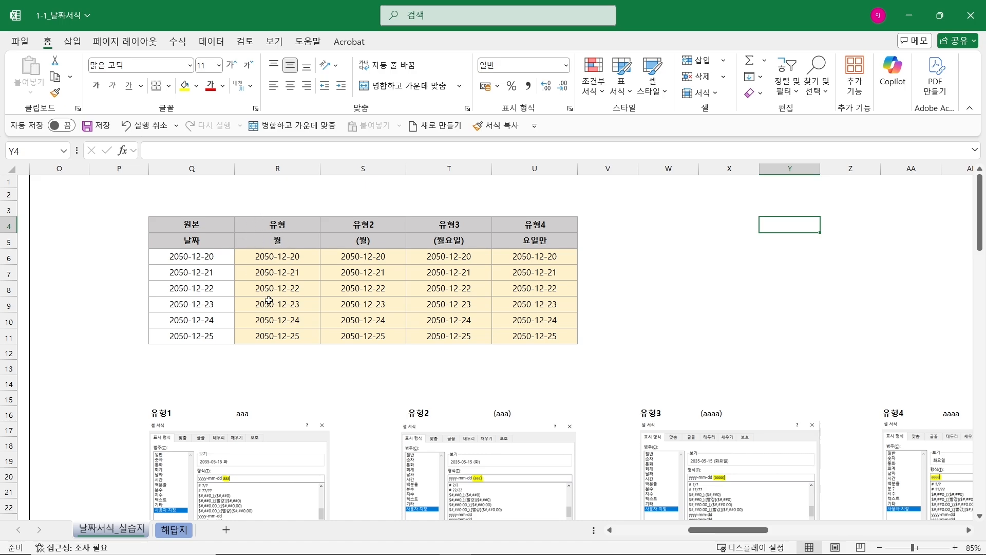
Apply the custom number format "yyyy-mm-dd aaa" to the dates in R6:R11.
{"action": "left_click_drag", "start_coordinate": [290, 254], "coordinate": [295, 335]}
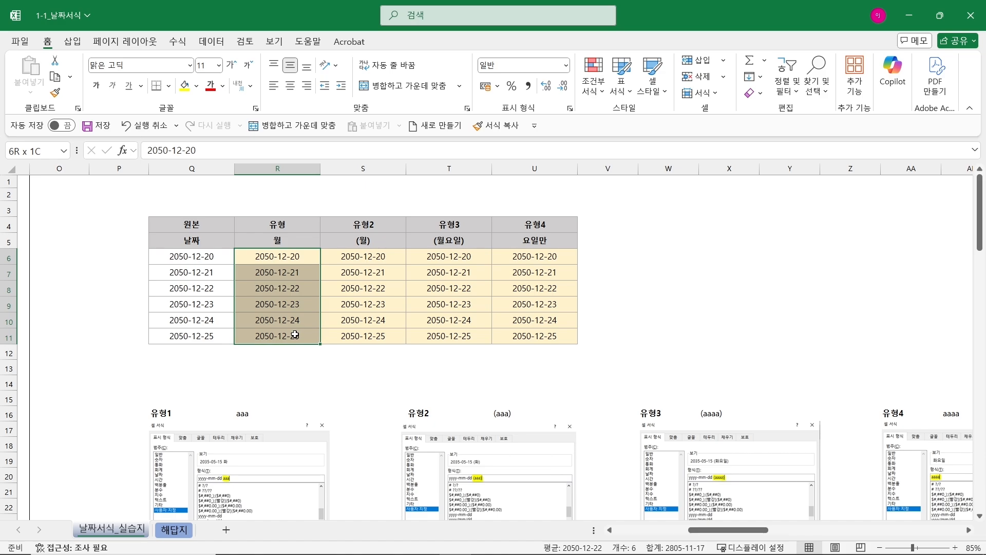
{"action": "right_click", "coordinate": [284, 281]}
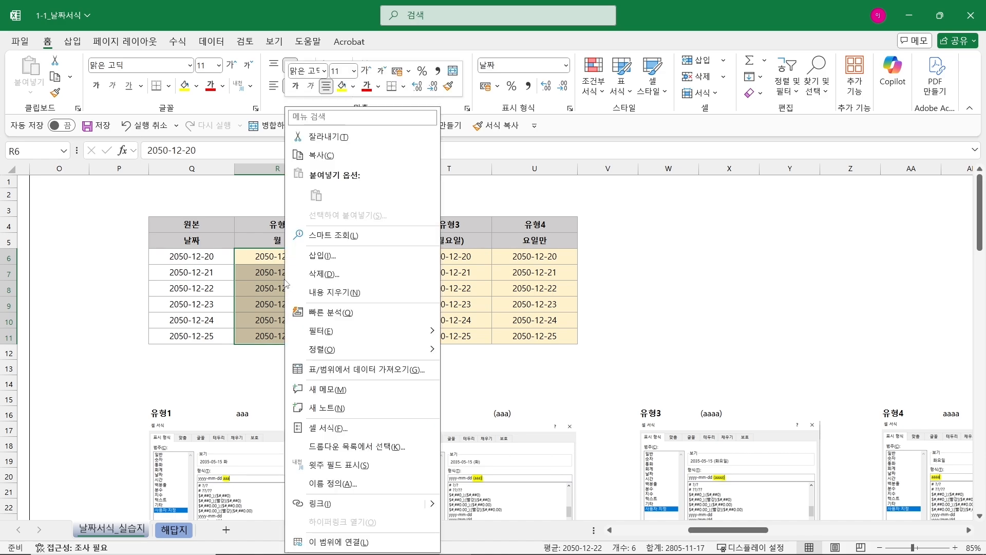
{"action": "left_click", "coordinate": [327, 428]}
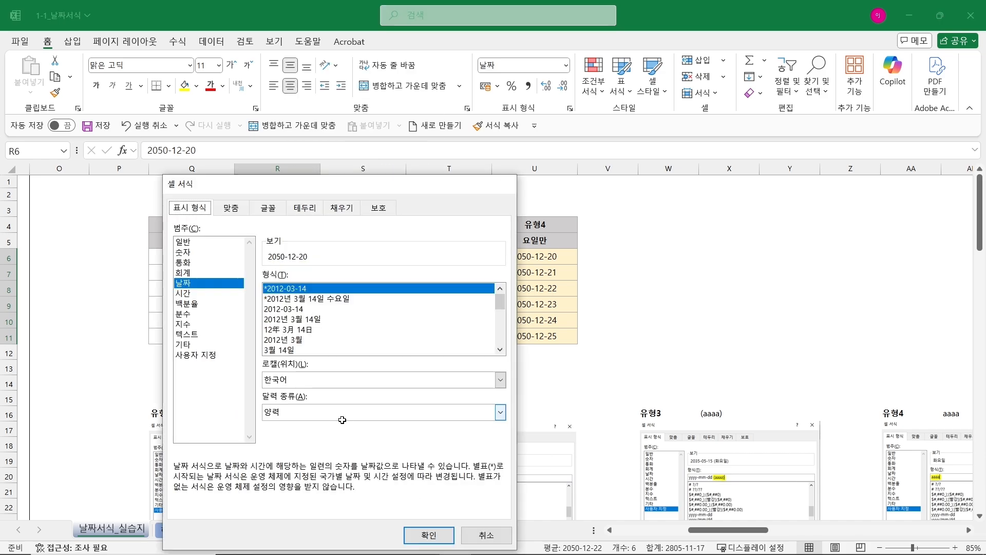
{"action": "key", "text": "Escape"}
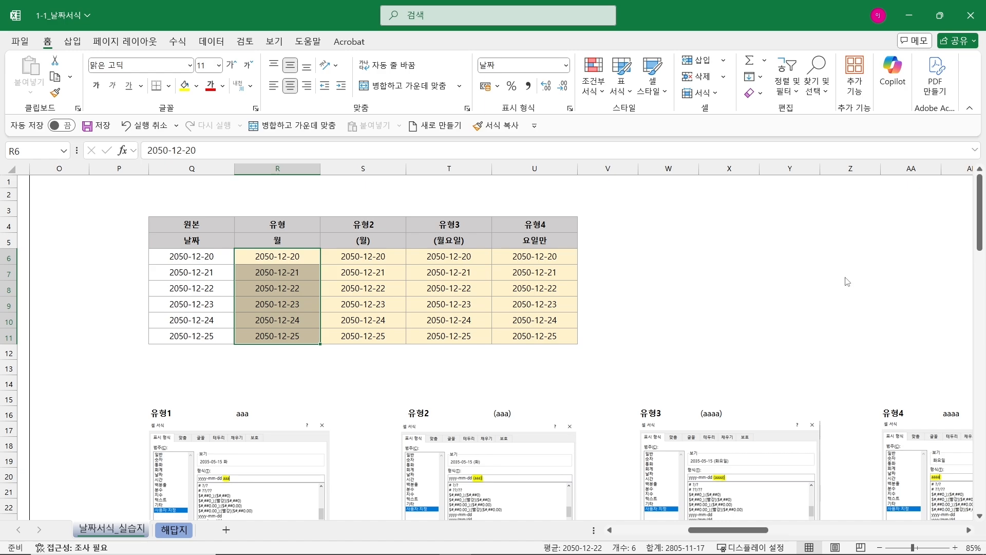
{"action": "key", "text": "ctrl+1"}
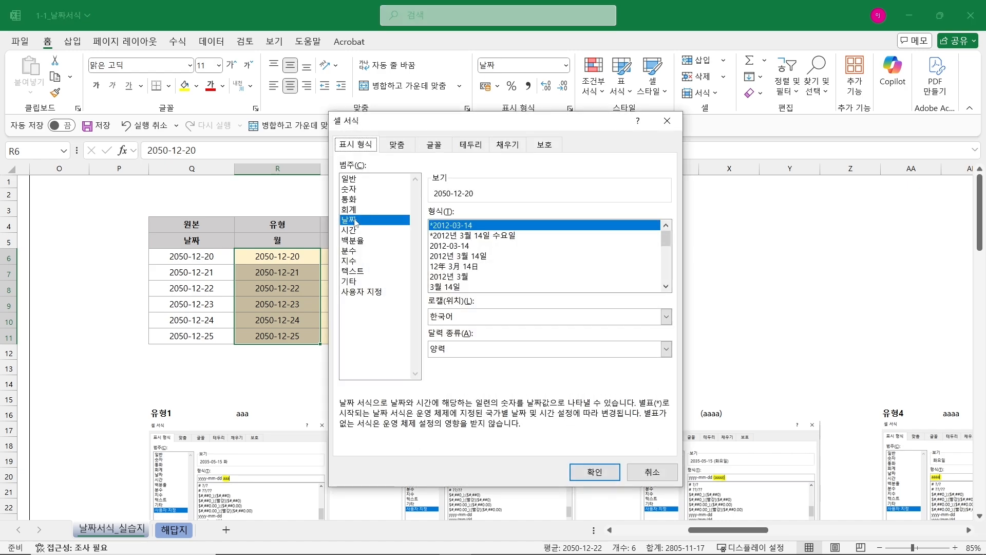
{"action": "left_click", "coordinate": [366, 294]}
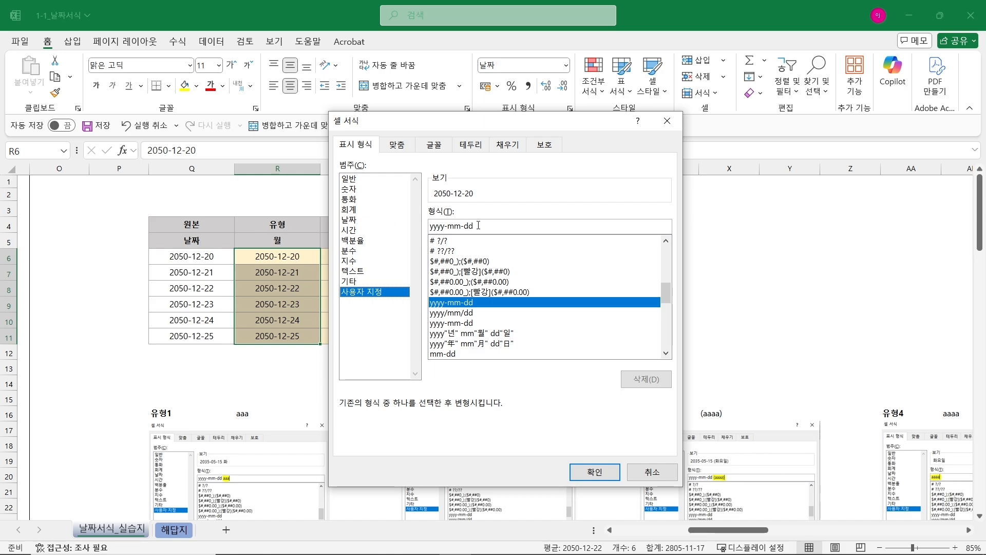
{"action": "left_click", "coordinate": [566, 229]}
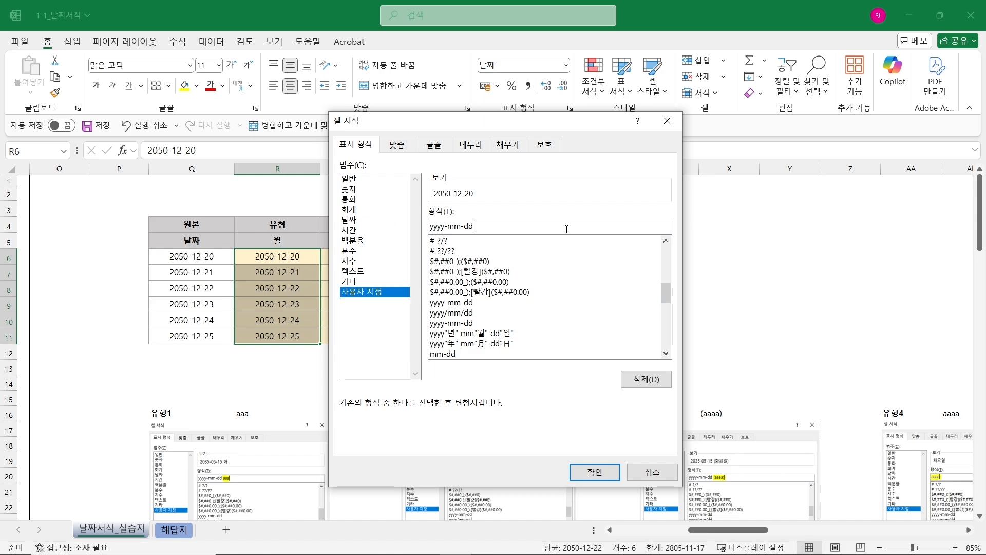
{"action": "type", "text": "aaa"}
{"action": "left_click", "coordinate": [601, 472]}
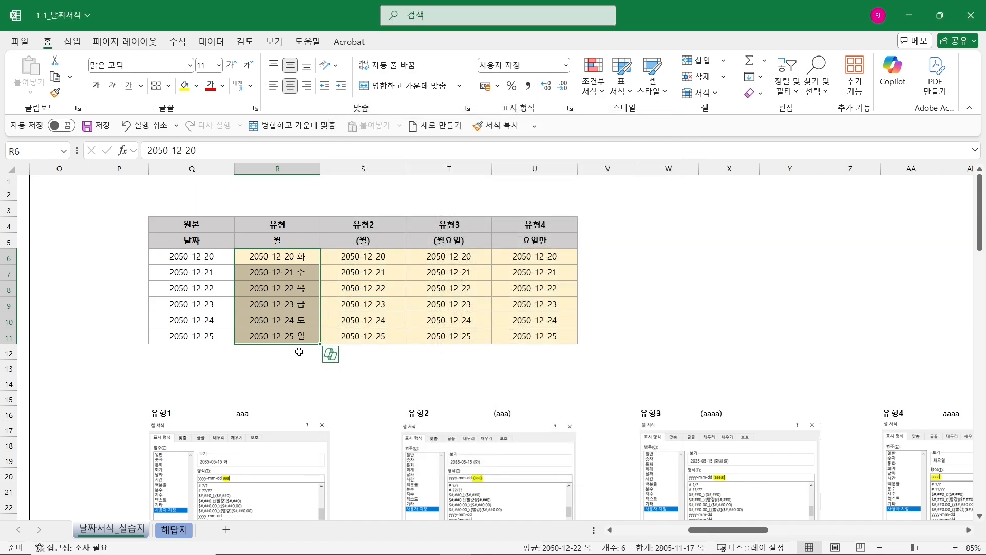
Apply the custom number format "yyyy-mm-dd (aaa)" to the dates in S6:S11.
{"action": "left_click", "coordinate": [287, 251]}
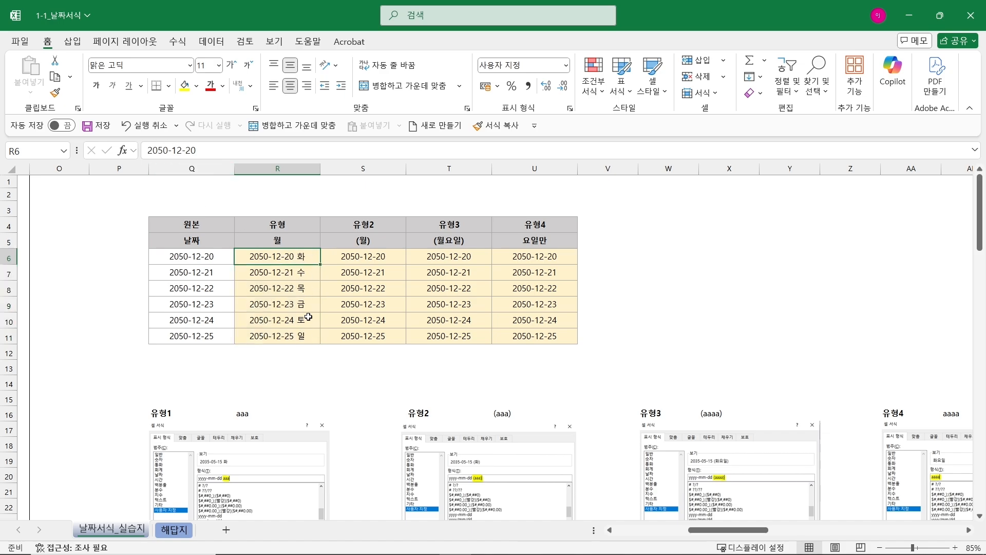
{"action": "left_click", "coordinate": [374, 252]}
{"action": "left_click_drag", "start_coordinate": [374, 280], "coordinate": [374, 337]}
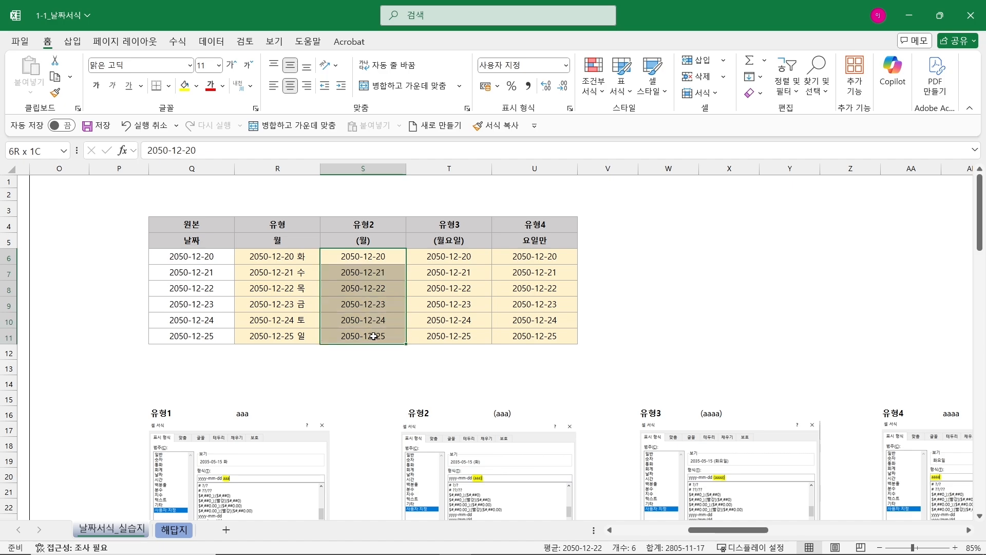
{"action": "key", "text": "ctrl+1"}
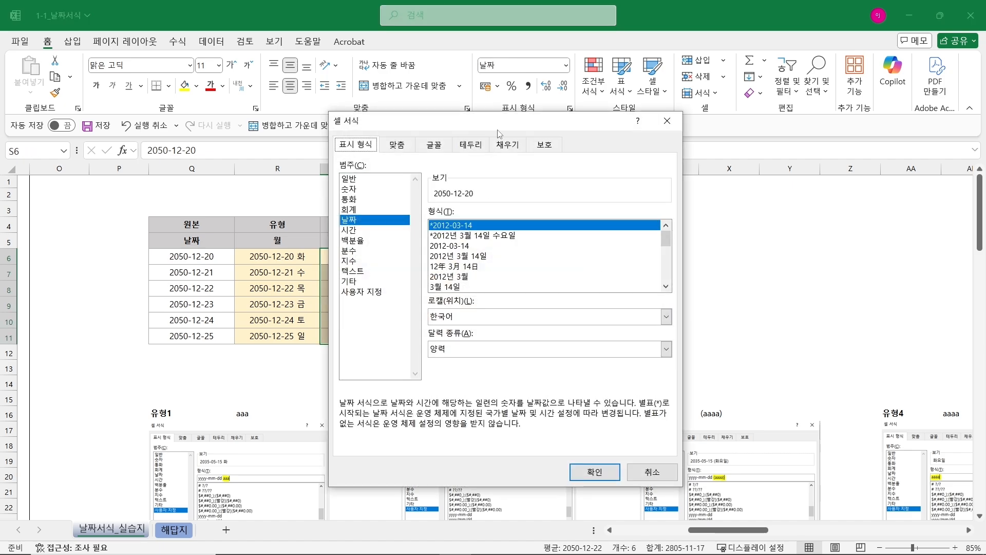
{"action": "left_click_drag", "start_coordinate": [497, 119], "coordinate": [582, 122]}
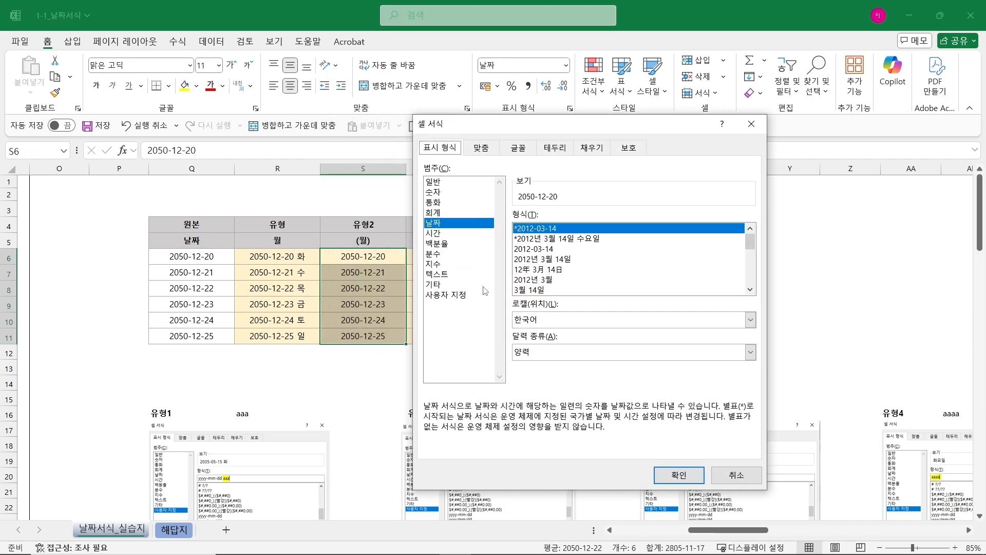
{"action": "left_click", "coordinate": [452, 297]}
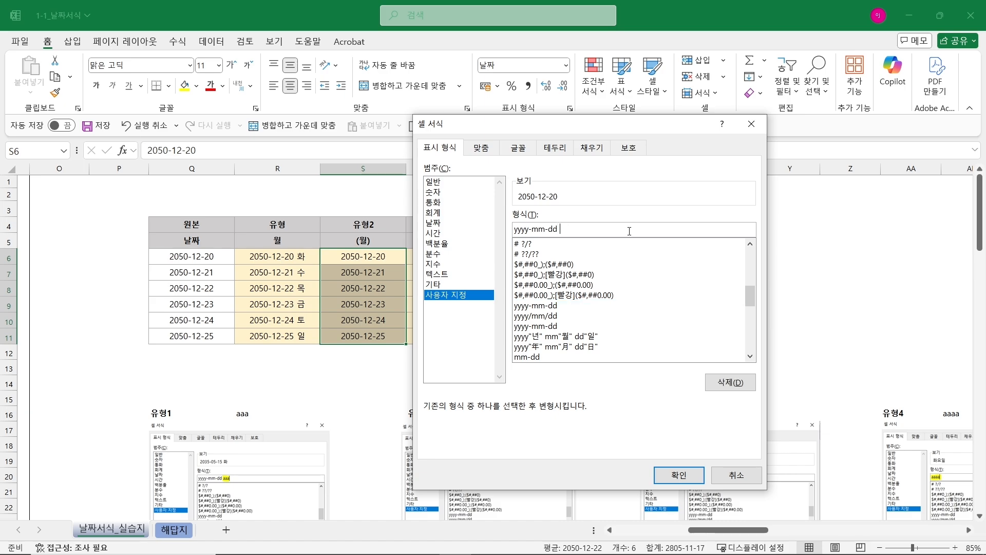
{"action": "type", "text": "(aaa"}
{"action": "left_click", "coordinate": [678, 475]}
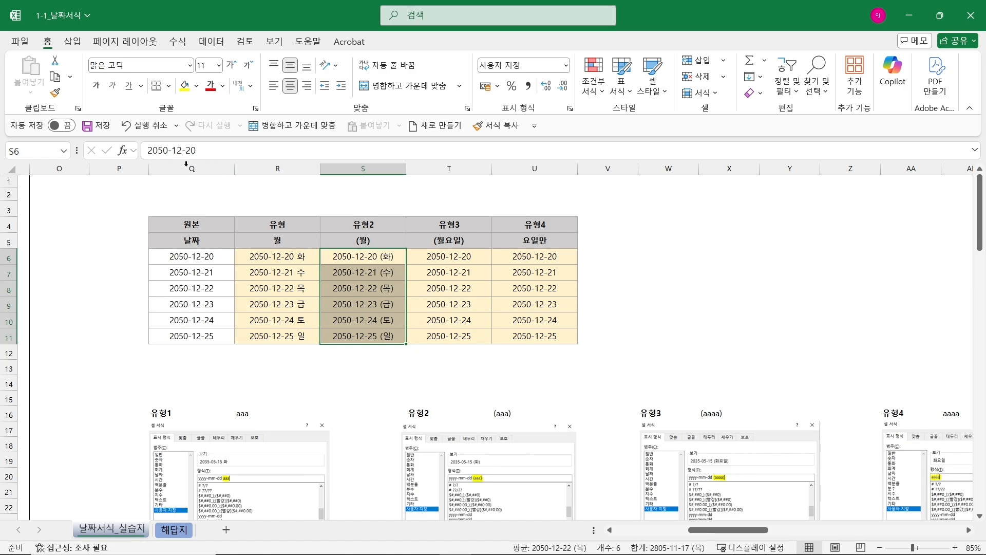
Apply the custom number format "yyyy-mm-dd (aaaa)" to the dates in T6:T11.
{"action": "left_click_drag", "start_coordinate": [475, 256], "coordinate": [471, 339]}
{"action": "key", "text": "ctrl+1"}
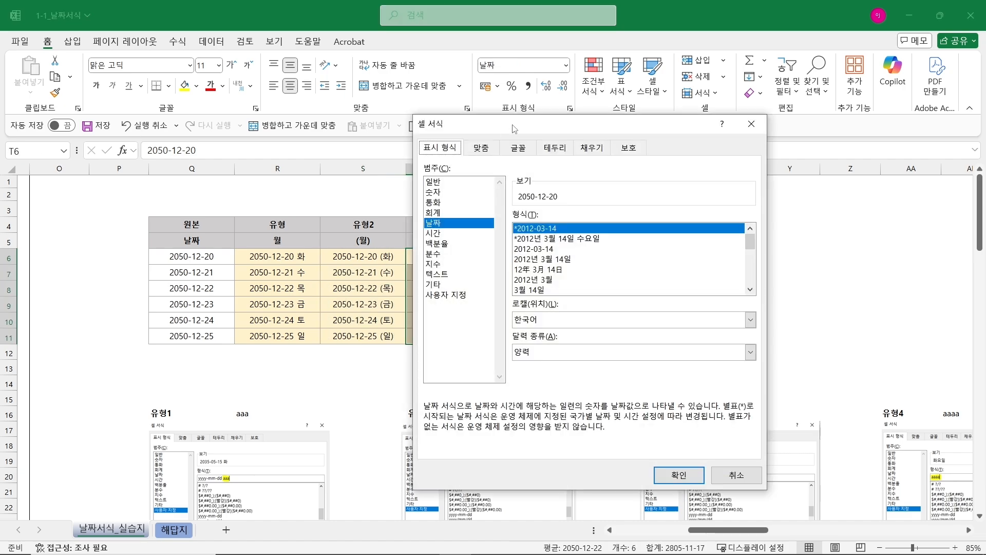
{"action": "left_click_drag", "start_coordinate": [435, 111], "coordinate": [603, 113]}
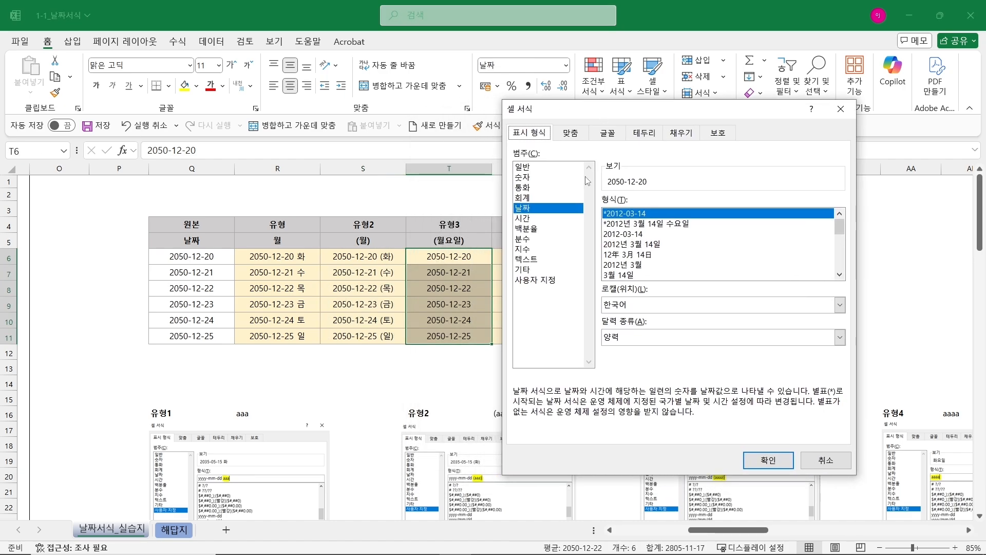
{"action": "left_click", "coordinate": [563, 282]}
{"action": "left_click", "coordinate": [668, 214]}
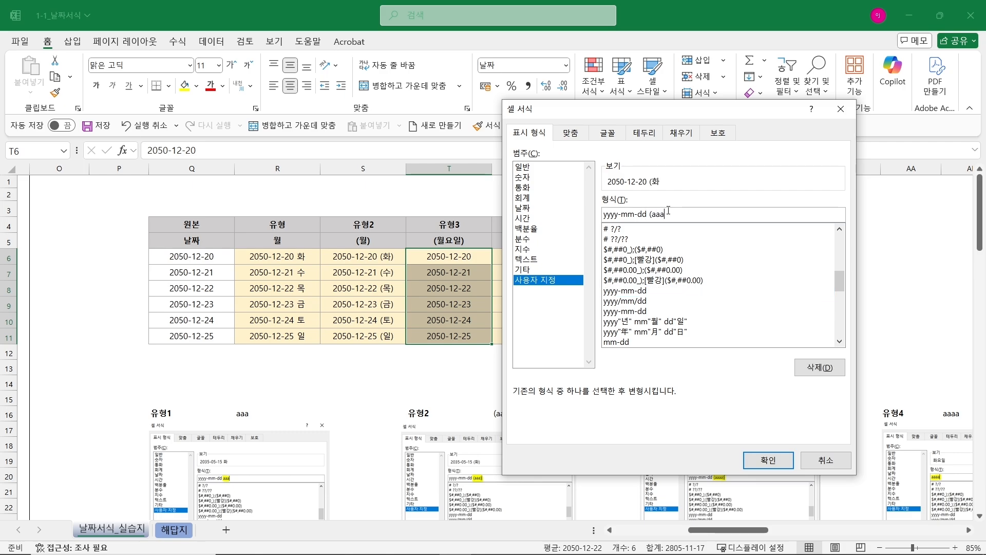
{"action": "type", "text": "(aaaa"}
{"action": "left_click", "coordinate": [783, 465]}
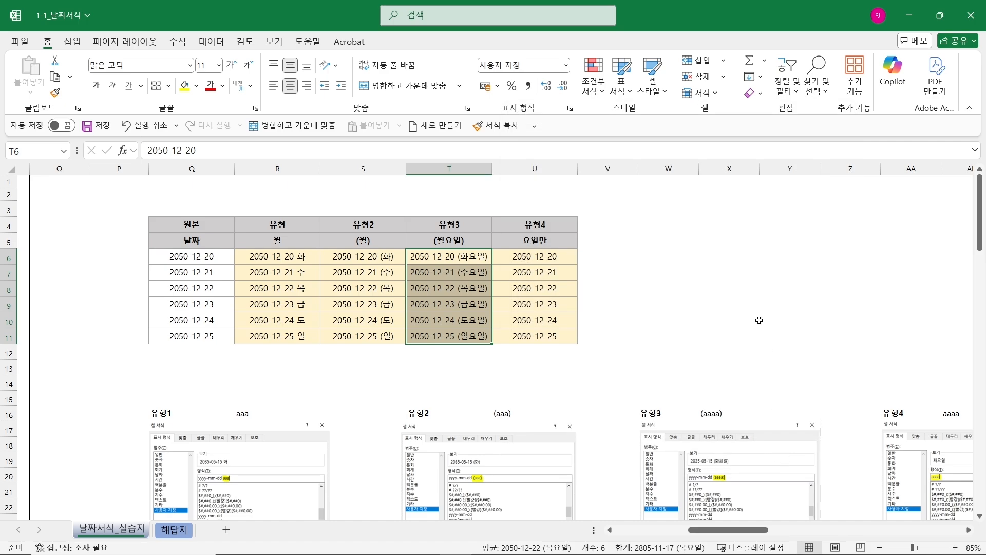
Replace the number format of the dates in U6:U11 with the custom weekday-only format "aaaa".
{"action": "left_click", "coordinate": [496, 252]}
{"action": "left_click_drag", "start_coordinate": [522, 255], "coordinate": [531, 334]}
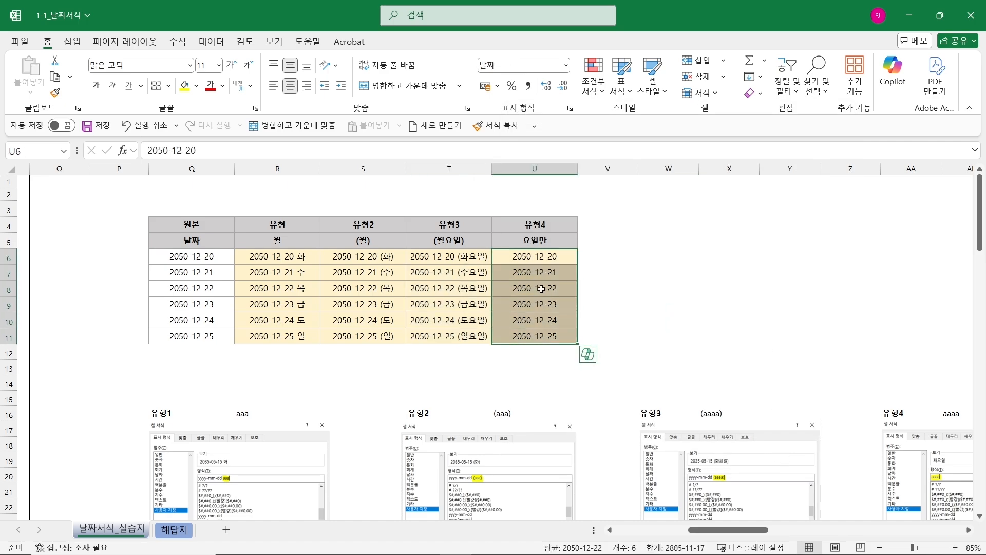
{"action": "key", "text": "ctrl+1"}
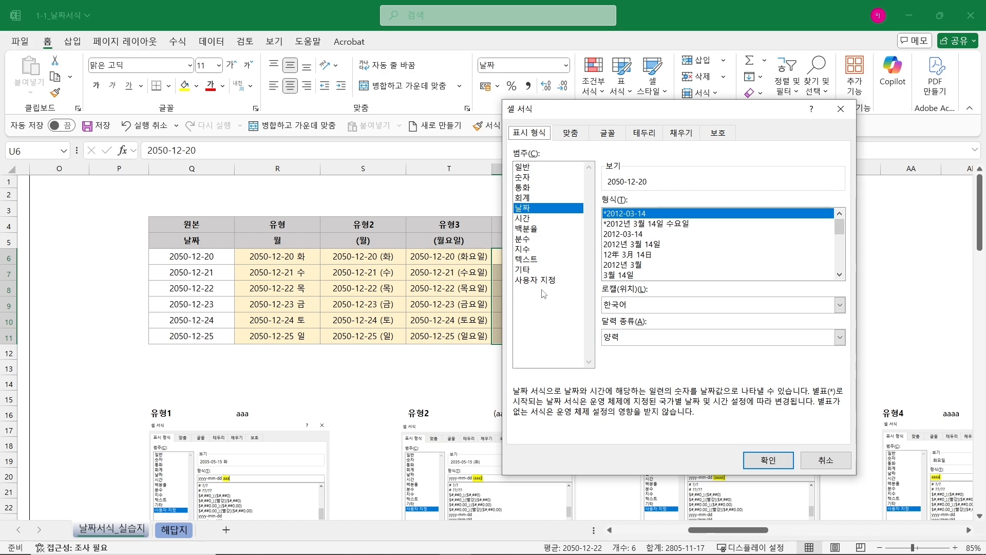
{"action": "left_click", "coordinate": [543, 281]}
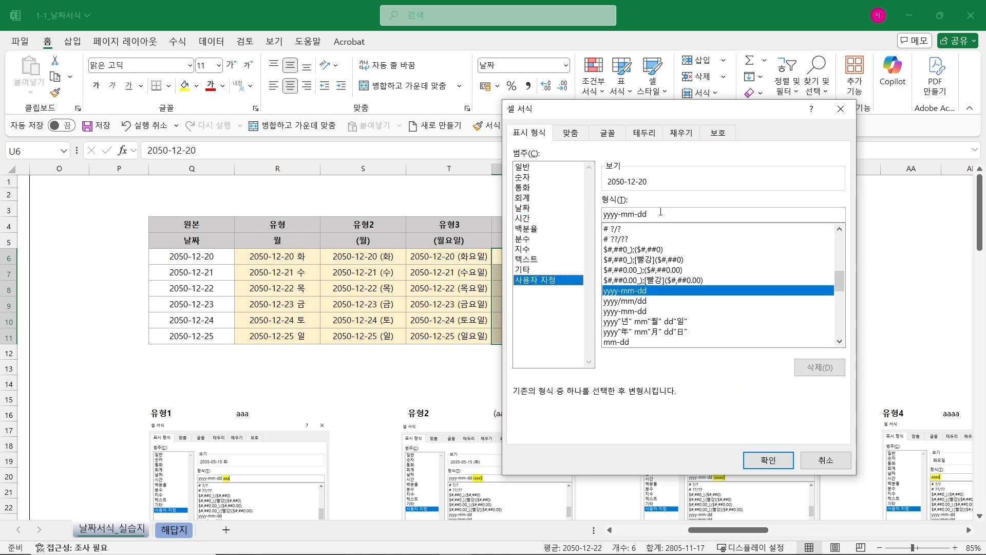
{"action": "left_click_drag", "start_coordinate": [662, 213], "coordinate": [529, 220]}
{"action": "key", "text": "BackSpace"}
{"action": "key", "text": "BackSpace"}
{"action": "key", "text": "BackSpace"}
{"action": "key", "text": "BackSpace"}
{"action": "key", "text": "BackSpace"}
{"action": "key", "text": "BackSpace"}
{"action": "key", "text": "BackSpace"}
{"action": "key", "text": "BackSpace"}
{"action": "key", "text": "BackSpace"}
{"action": "type", "text": "aa"}
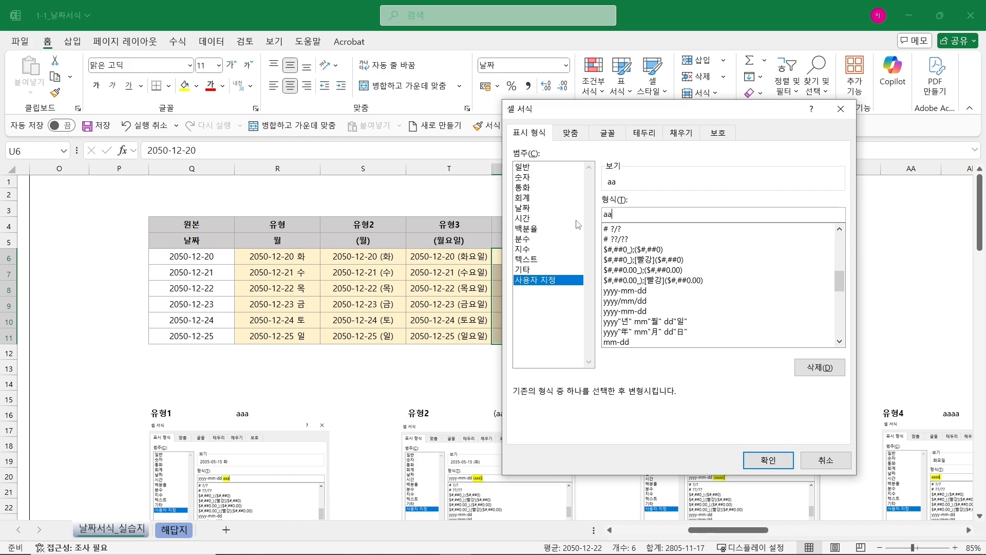
{"action": "type", "text": "aa"}
{"action": "key", "text": "Return"}
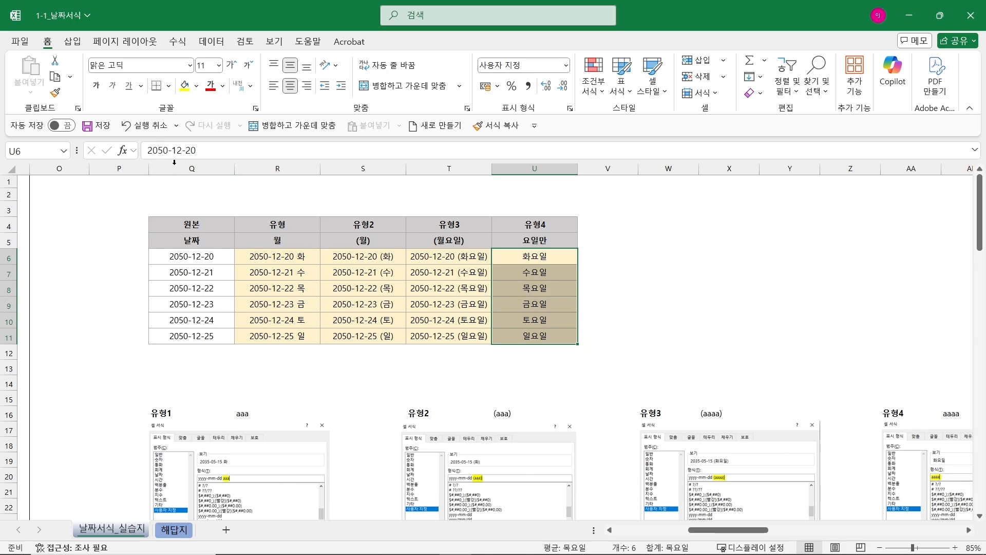
Enter the date 2050-12-25 in W6 and fill the daily series across to AC6.
{"action": "left_click", "coordinate": [693, 263]}
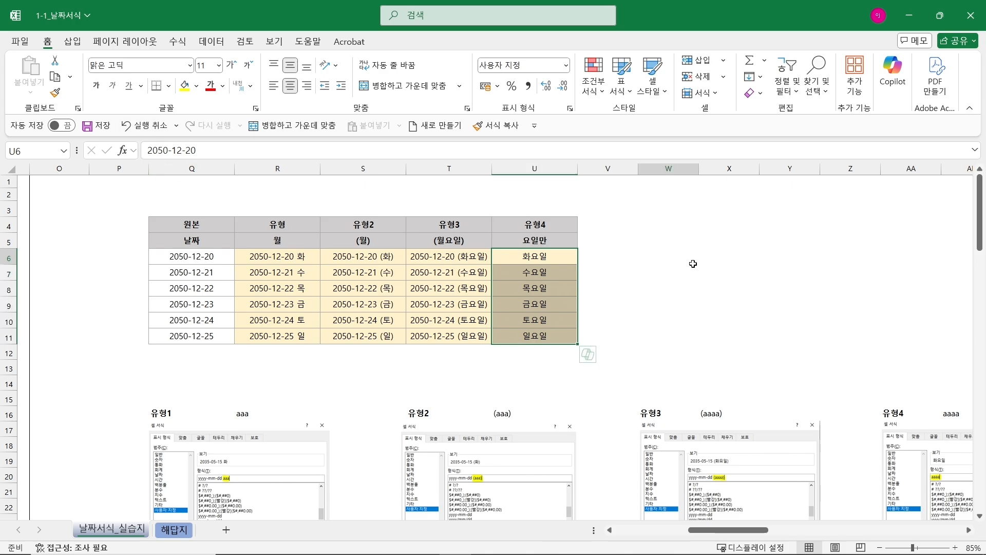
{"action": "left_click", "coordinate": [969, 530]}
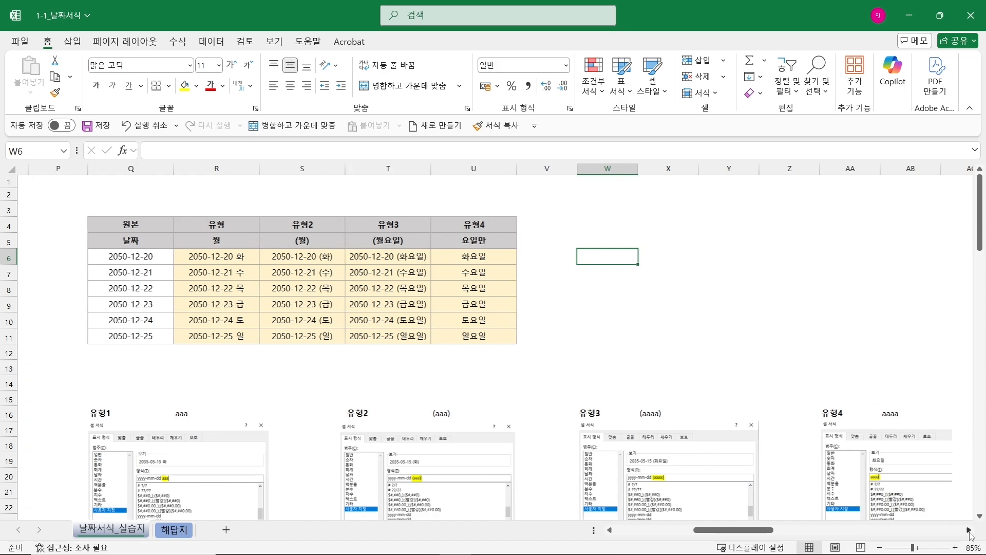
{"action": "left_click", "coordinate": [969, 529]}
{"action": "left_click", "coordinate": [969, 529]}
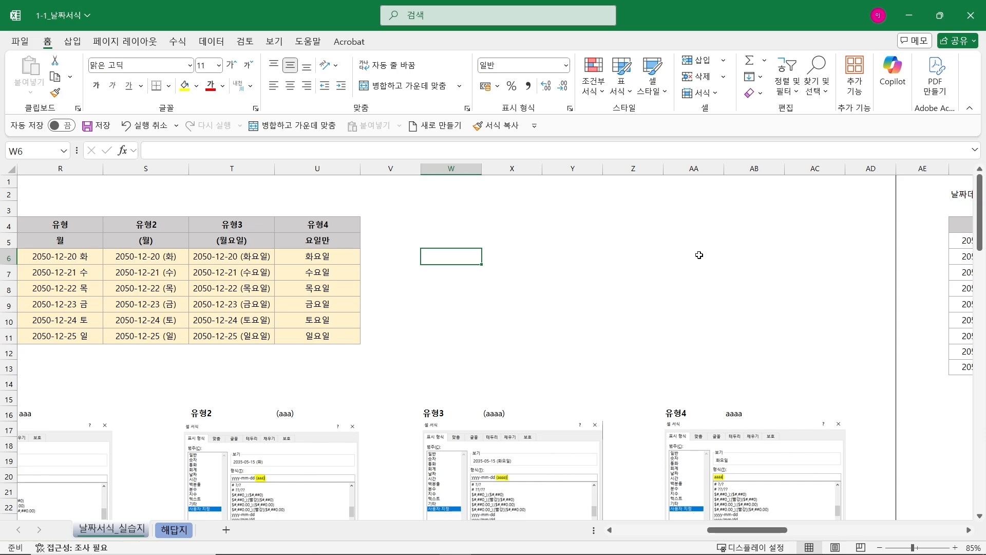
{"action": "type", "text": "20"}
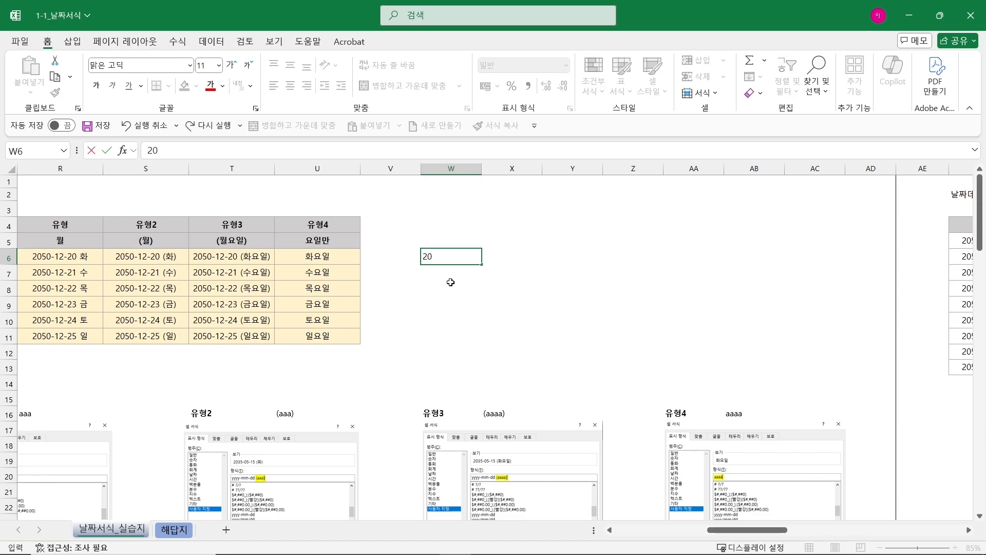
{"action": "type", "text": "50-12-25"}
{"action": "key", "text": "Return"}
{"action": "left_click", "coordinate": [478, 257]}
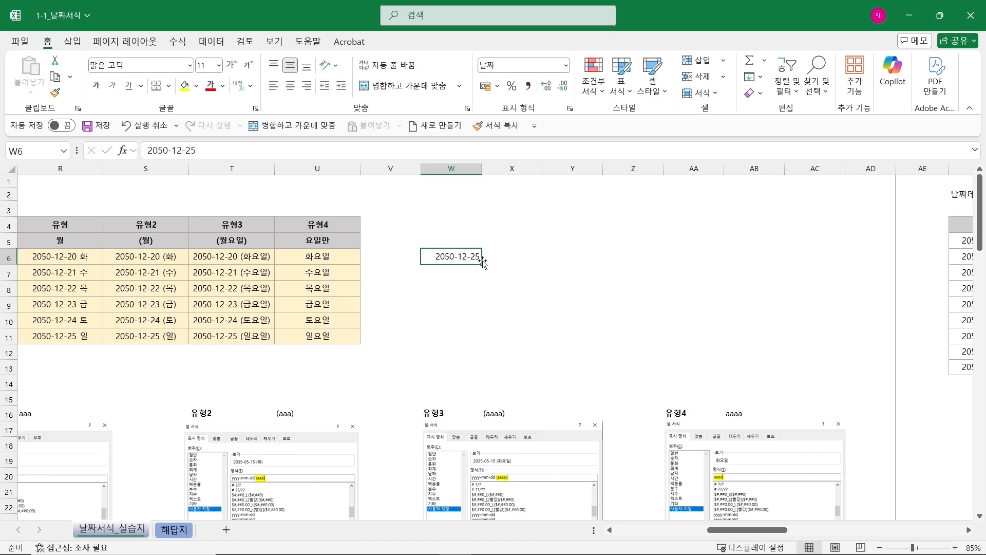
{"action": "left_click_drag", "start_coordinate": [485, 264], "coordinate": [839, 263]}
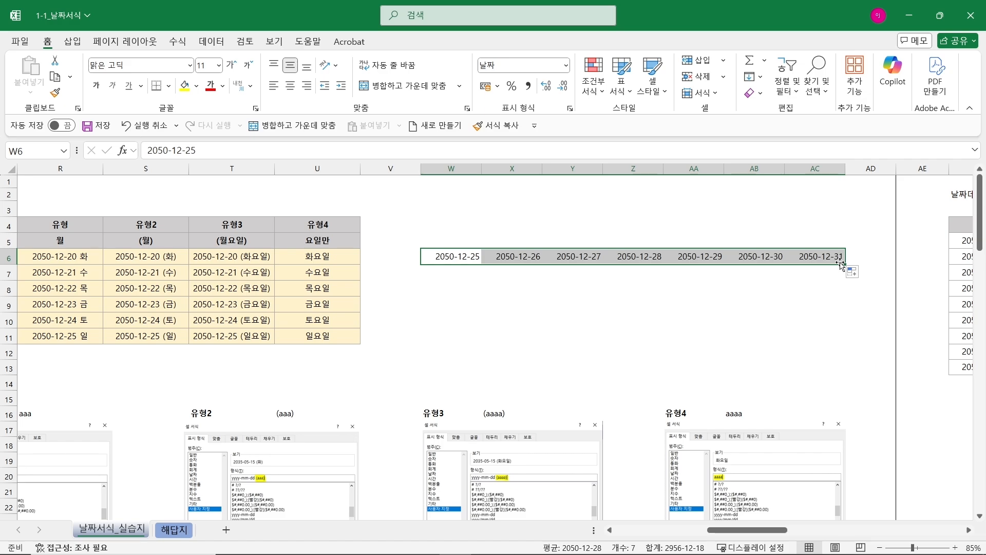
Enter the formula =W6 in W7 and fill it across to AC7.
{"action": "left_click", "coordinate": [452, 271]}
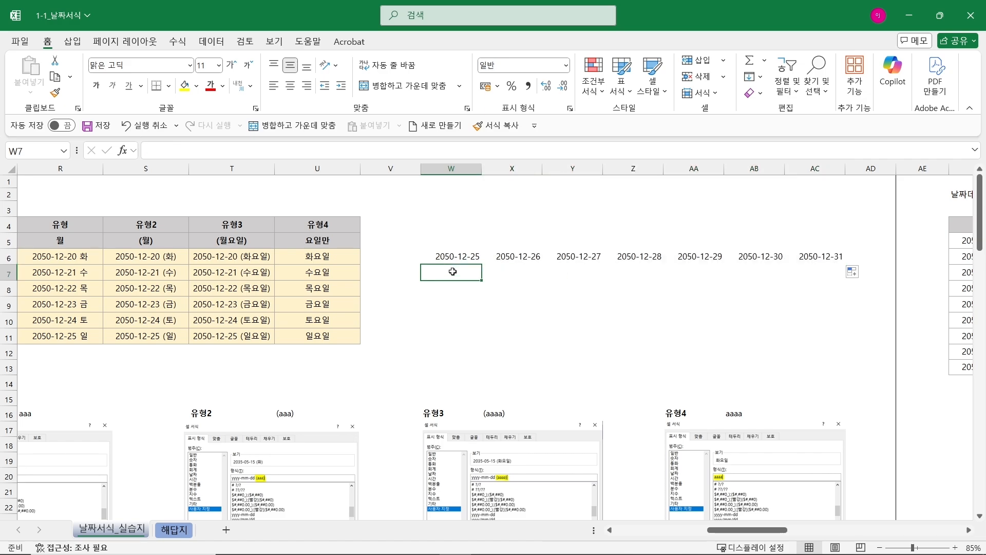
{"action": "type", "text": "="}
{"action": "left_click", "coordinate": [457, 254]}
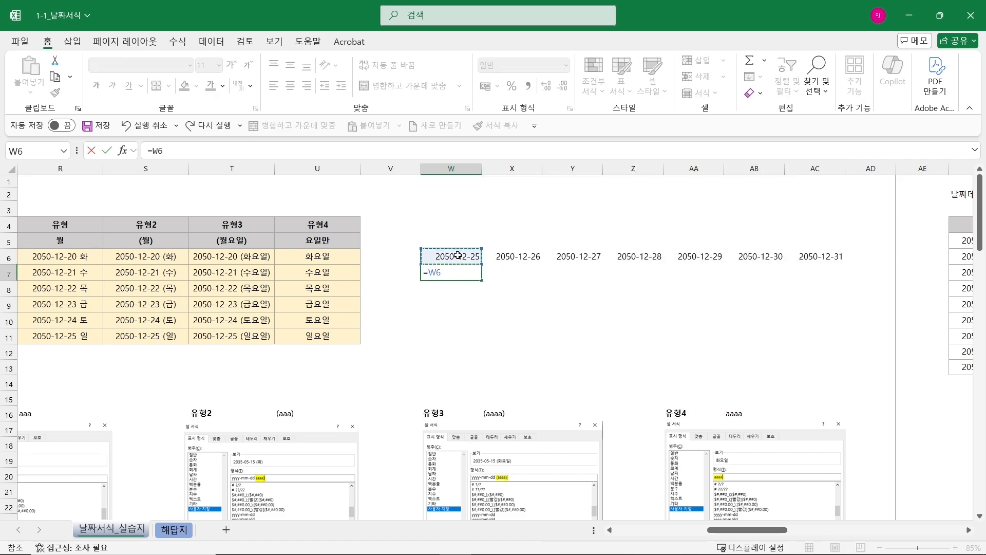
{"action": "key", "text": "Return"}
{"action": "left_click", "coordinate": [469, 272]}
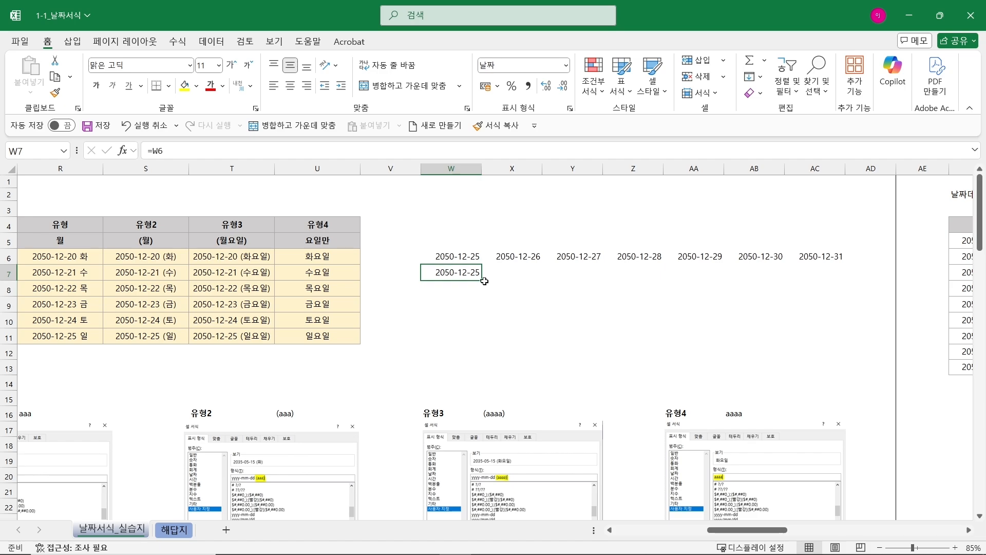
{"action": "left_click_drag", "start_coordinate": [483, 281], "coordinate": [840, 277]}
Format the dates in W6:AC6 with the 3/14 type from the Date (날짜) category.
{"action": "left_click_drag", "start_coordinate": [477, 260], "coordinate": [814, 253]}
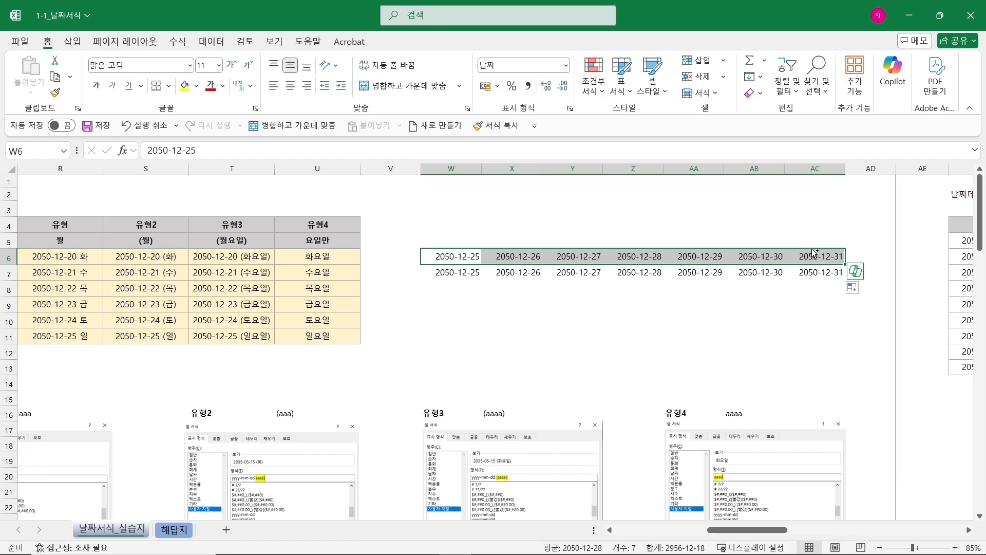
{"action": "key", "text": "ctrl+1"}
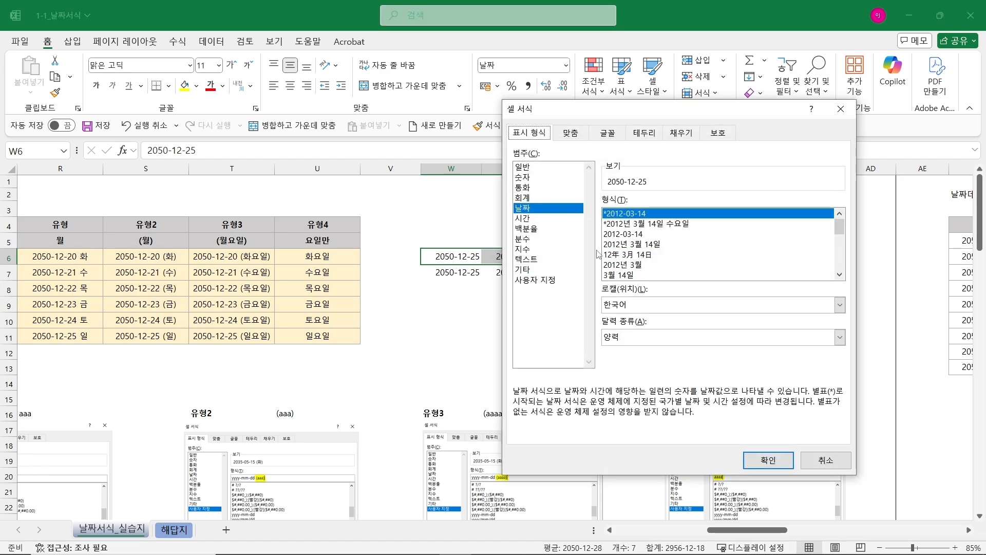
{"action": "left_click_drag", "start_coordinate": [840, 228], "coordinate": [844, 266]}
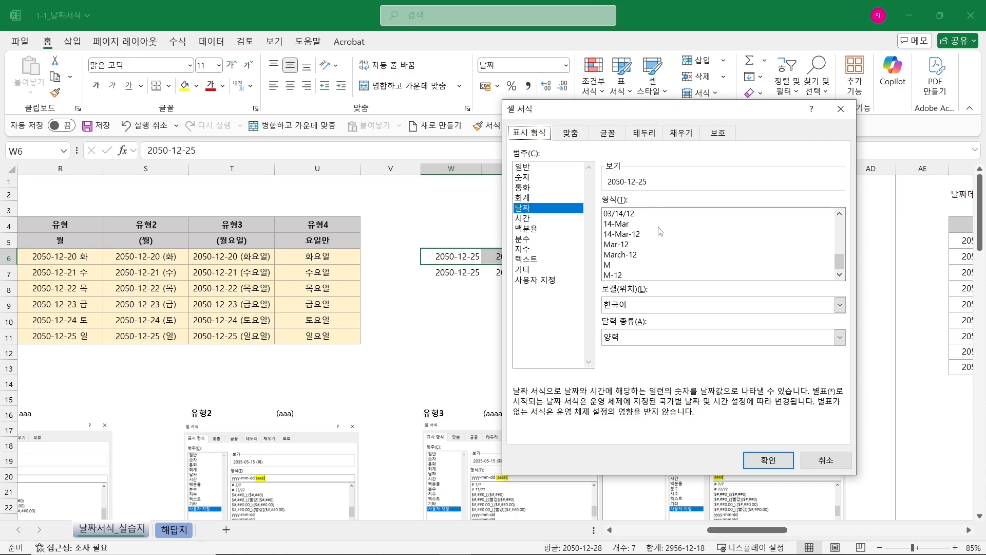
{"action": "left_click", "coordinate": [839, 213]}
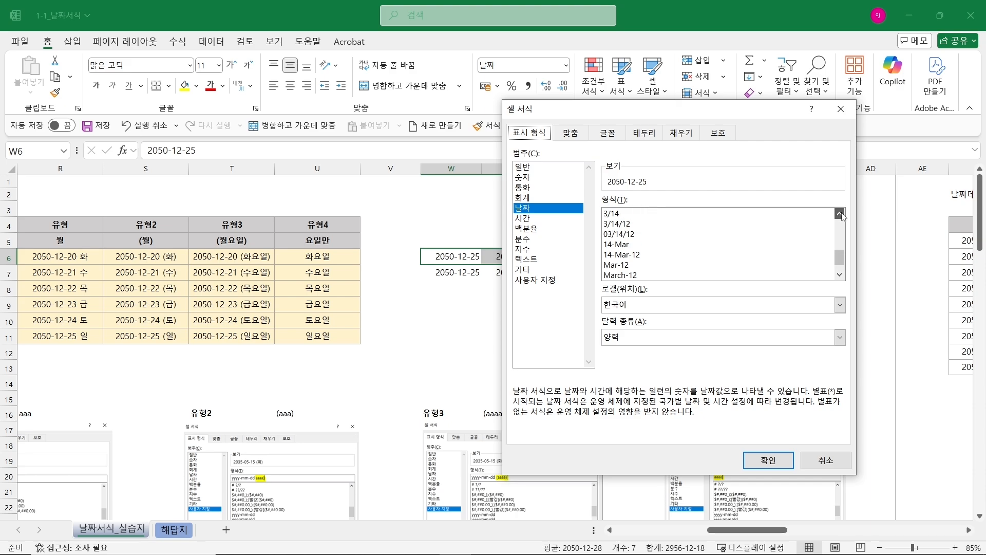
{"action": "left_click", "coordinate": [612, 213]}
{"action": "key", "text": "Return"}
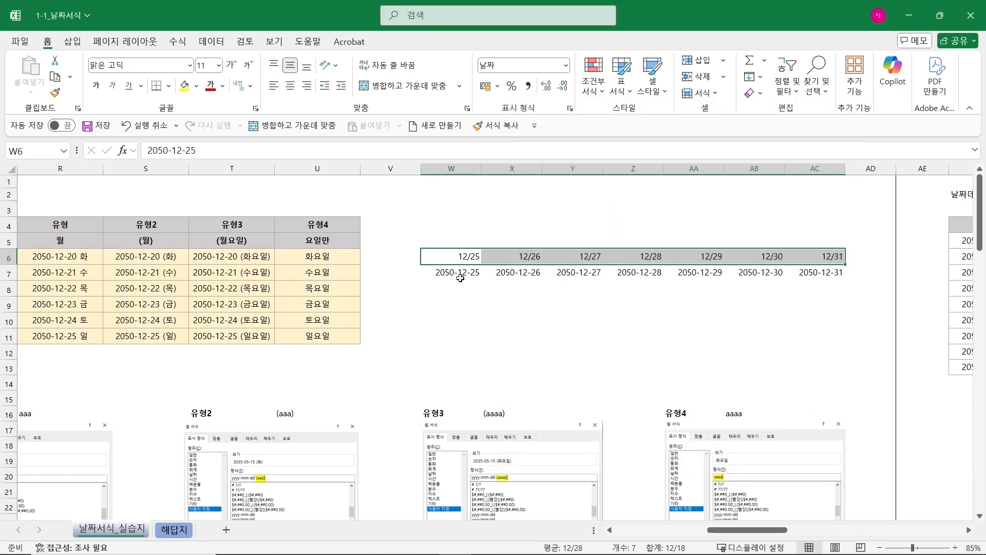
Apply the custom number format "aaa" to the linked dates in W7:AC7.
{"action": "left_click_drag", "start_coordinate": [460, 278], "coordinate": [817, 272]}
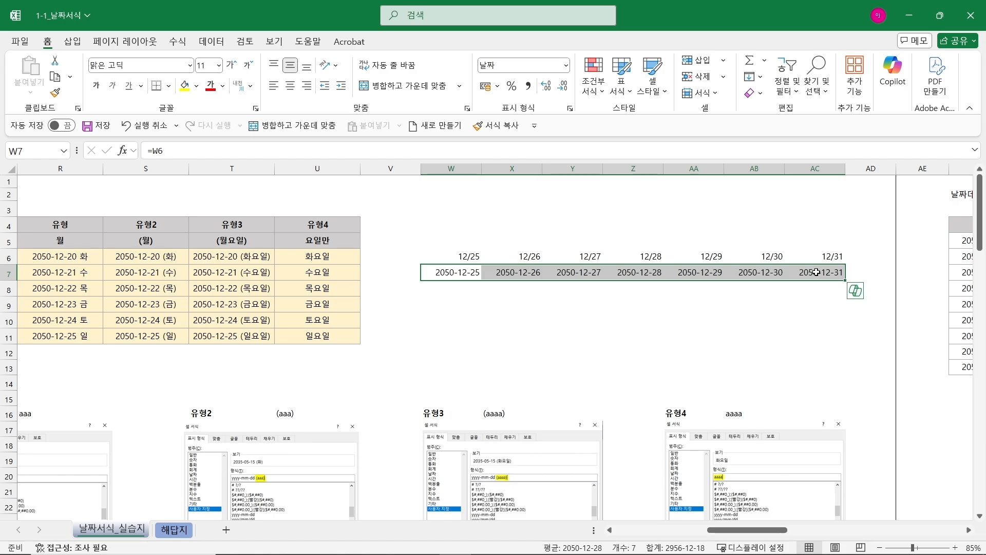
{"action": "key", "text": "ctrl+1"}
{"action": "left_click", "coordinate": [550, 281]}
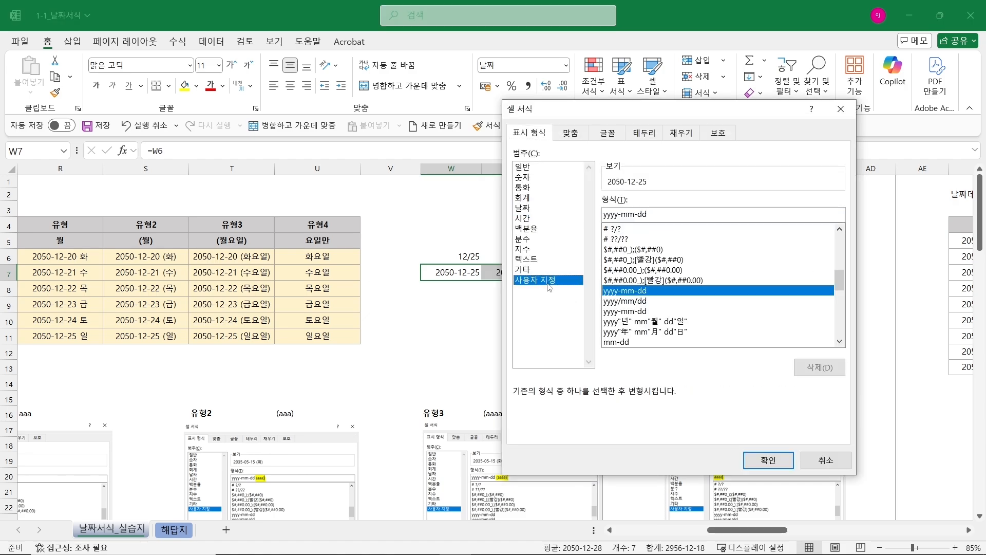
{"action": "left_click_drag", "start_coordinate": [649, 215], "coordinate": [599, 216]}
{"action": "type", "text": "aaa"}
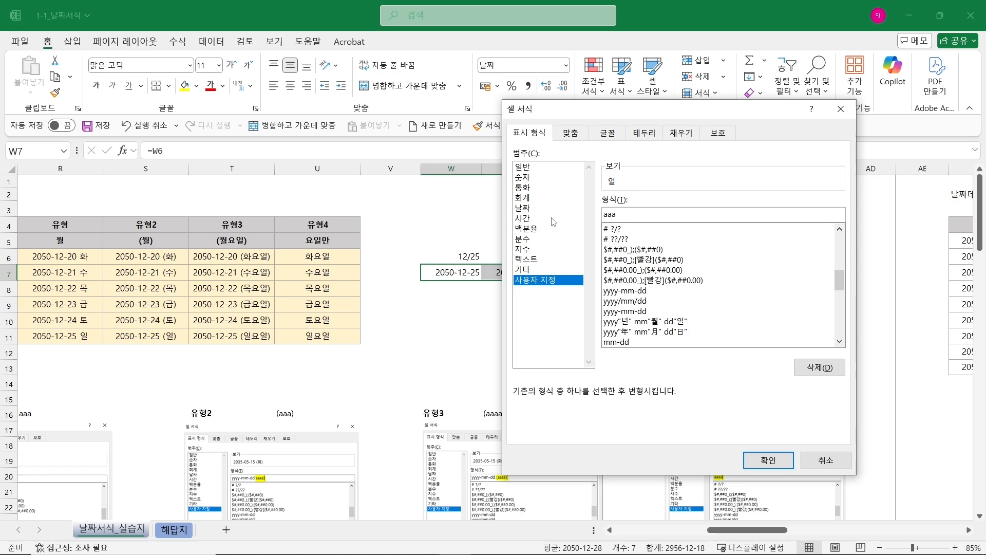
{"action": "key", "text": "Return"}
{"action": "left_click", "coordinate": [547, 327]}
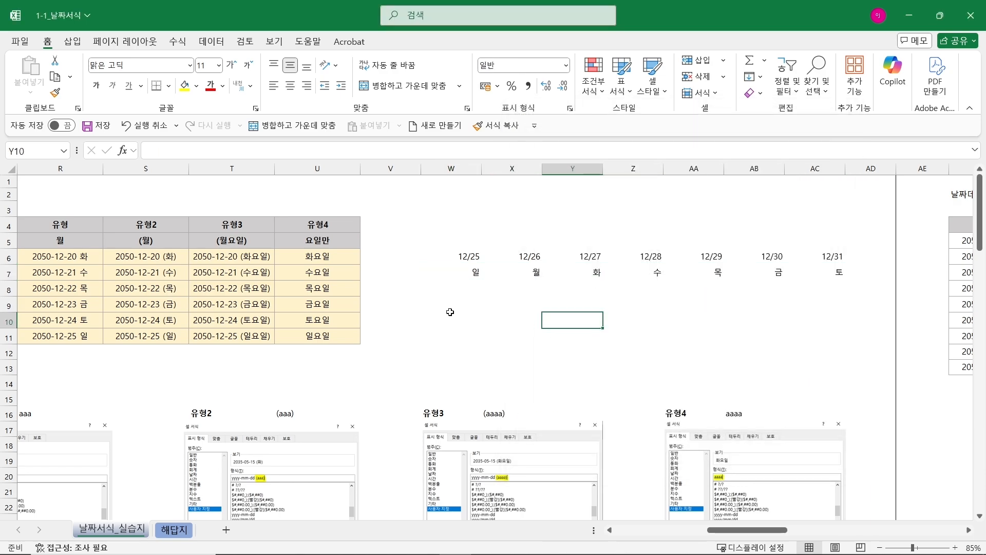
Check the contents behind W6 and W7, and go to the exercise on splitting dates into year, month and day.
{"action": "left_click", "coordinate": [459, 257]}
{"action": "left_click", "coordinate": [466, 275]}
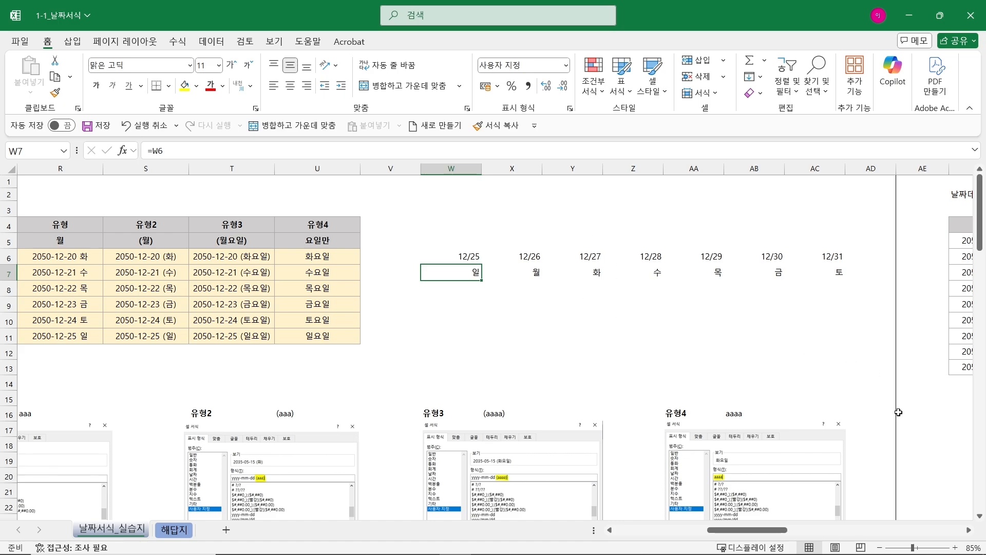
{"action": "left_click_drag", "start_coordinate": [970, 535], "coordinate": [970, 534]}
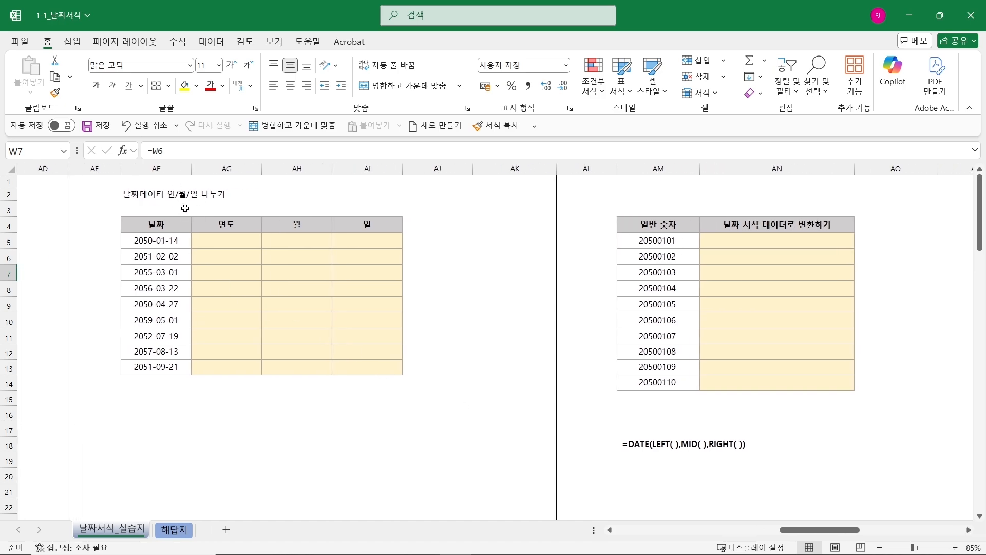
{"action": "left_click_drag", "start_coordinate": [171, 240], "coordinate": [185, 368]}
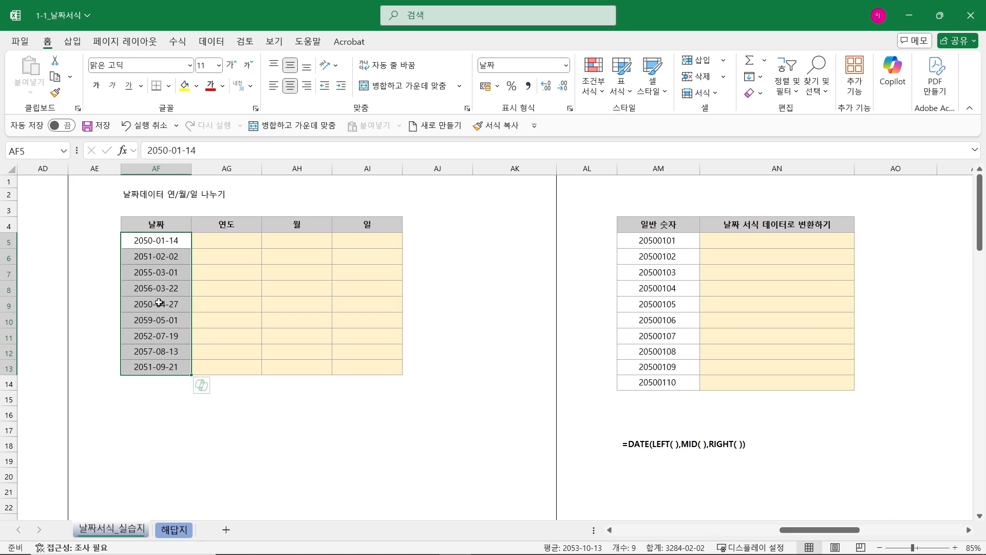
{"action": "left_click", "coordinate": [226, 224]}
{"action": "left_click", "coordinate": [296, 224]}
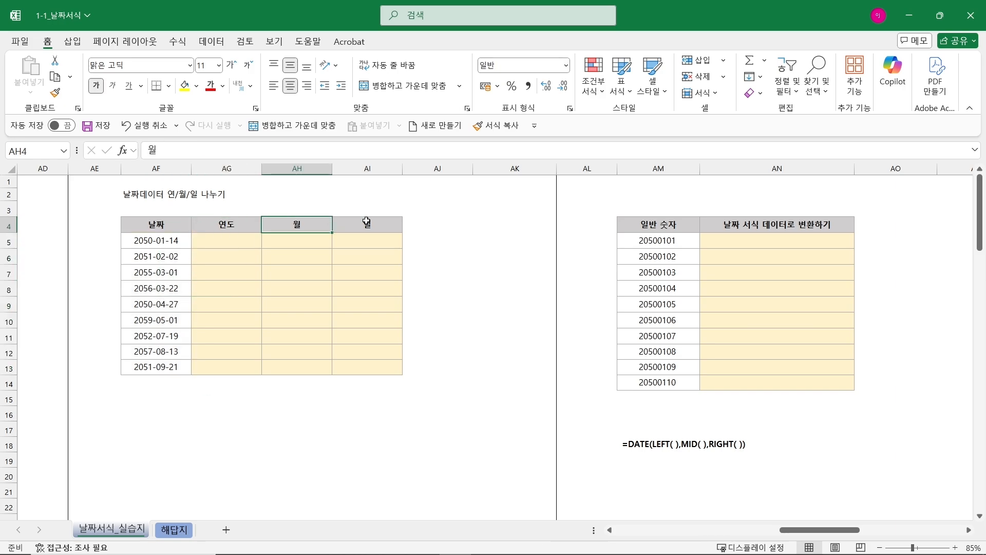
{"action": "left_click", "coordinate": [377, 221]}
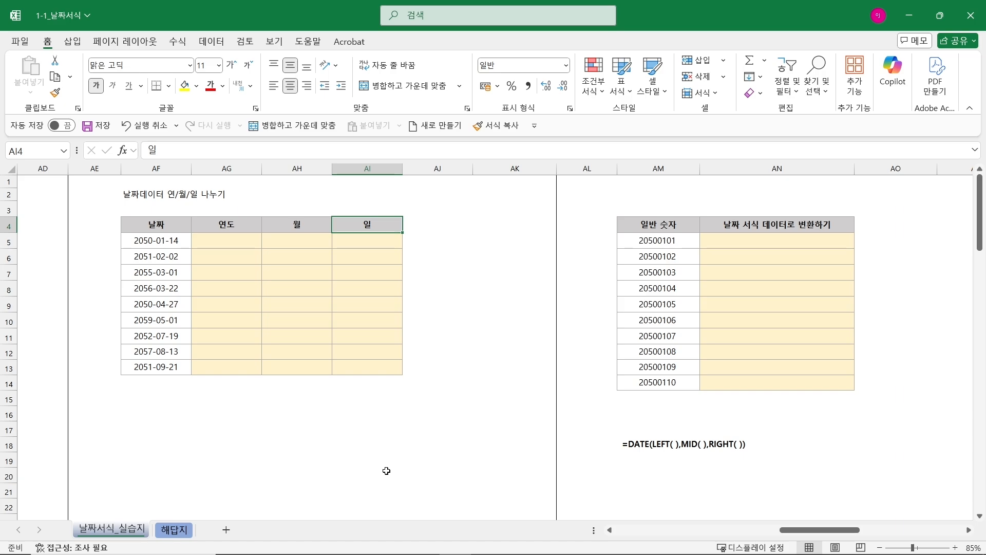
Extract the year of the first date by entering the formula =YEAR(AF5) in AG5.
{"action": "left_click", "coordinate": [204, 245]}
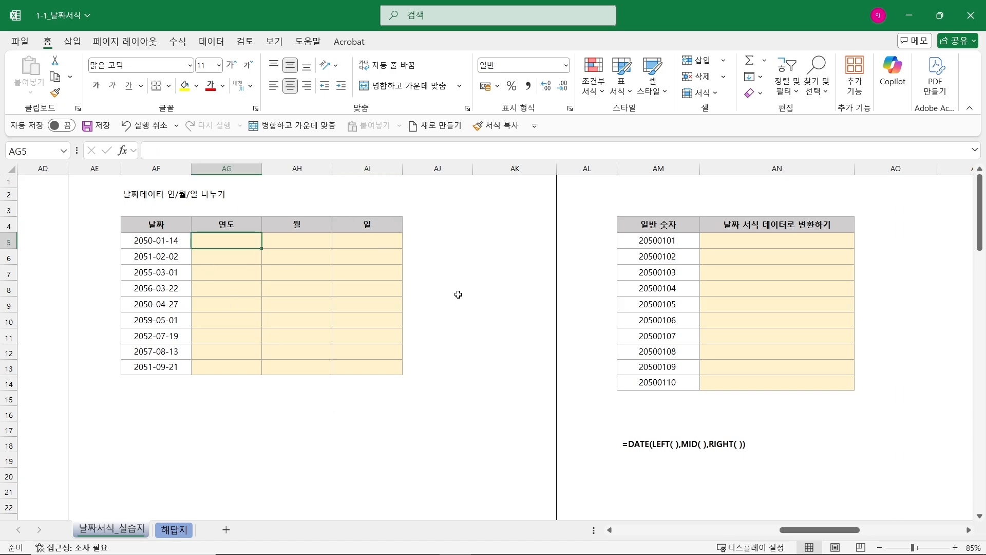
{"action": "type", "text": "=y"}
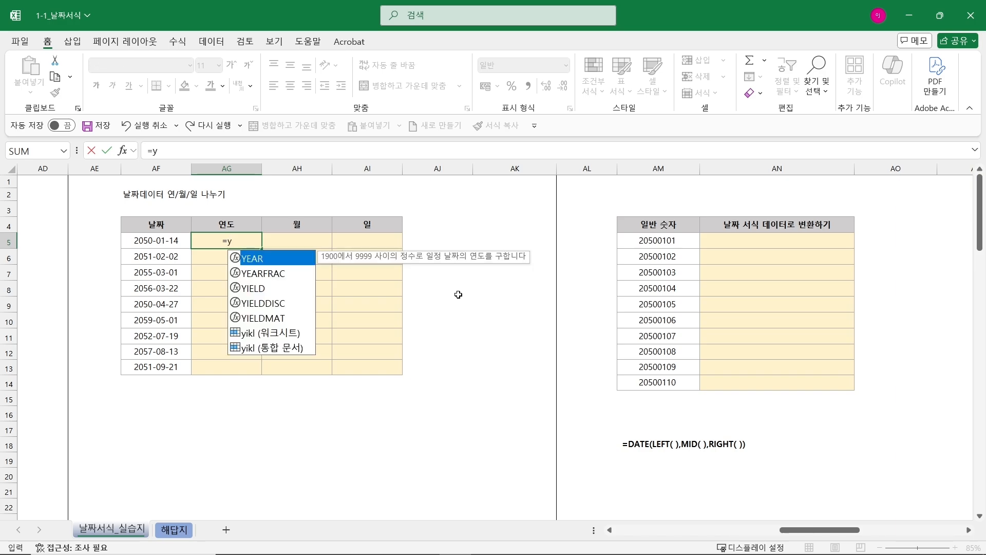
{"action": "type", "text": "ear"}
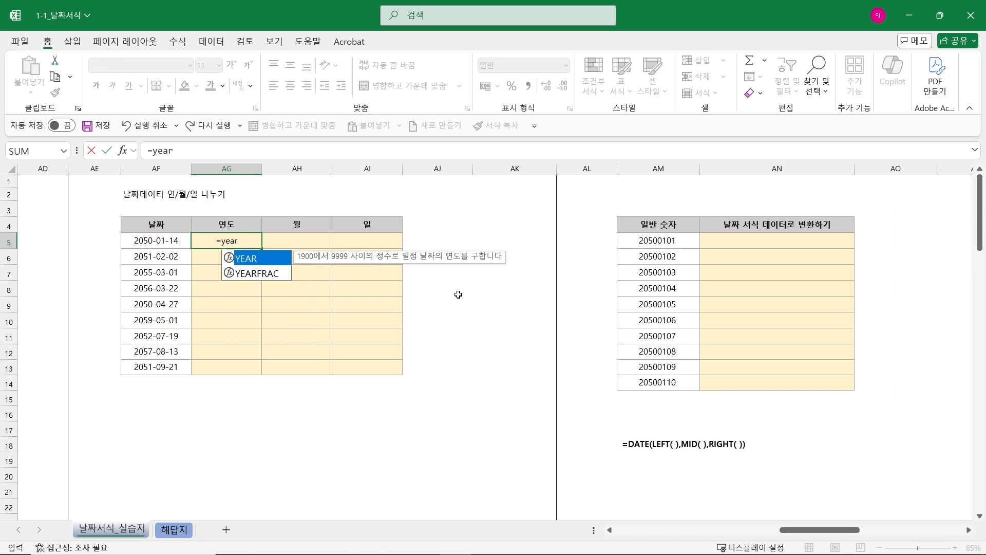
{"action": "key", "text": "Tab"}
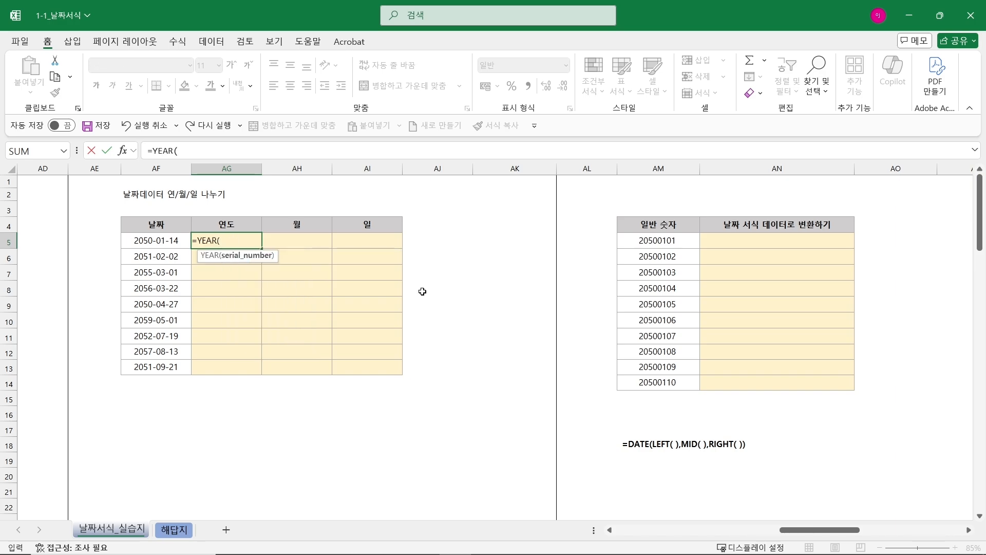
{"action": "left_click", "coordinate": [165, 239]}
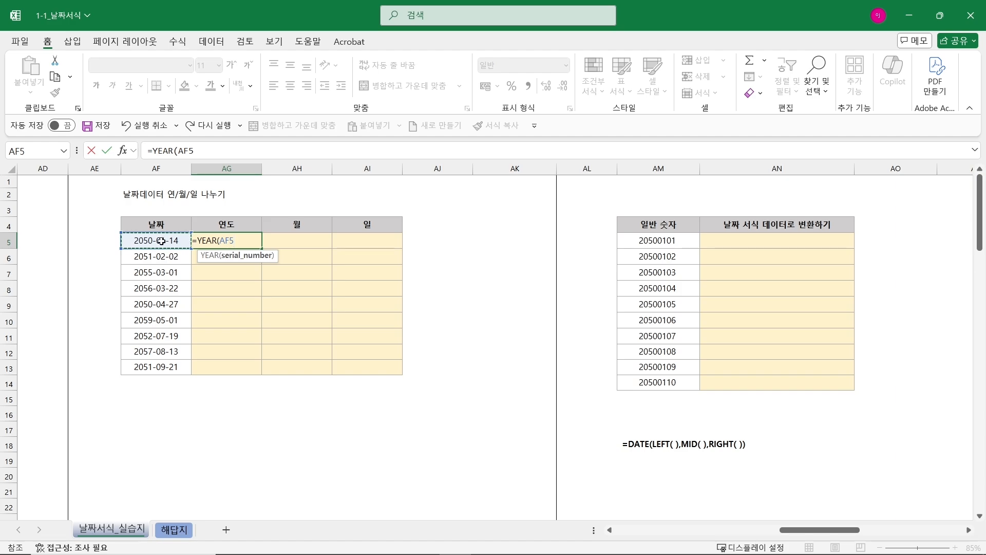
{"action": "type", "text": ")"}
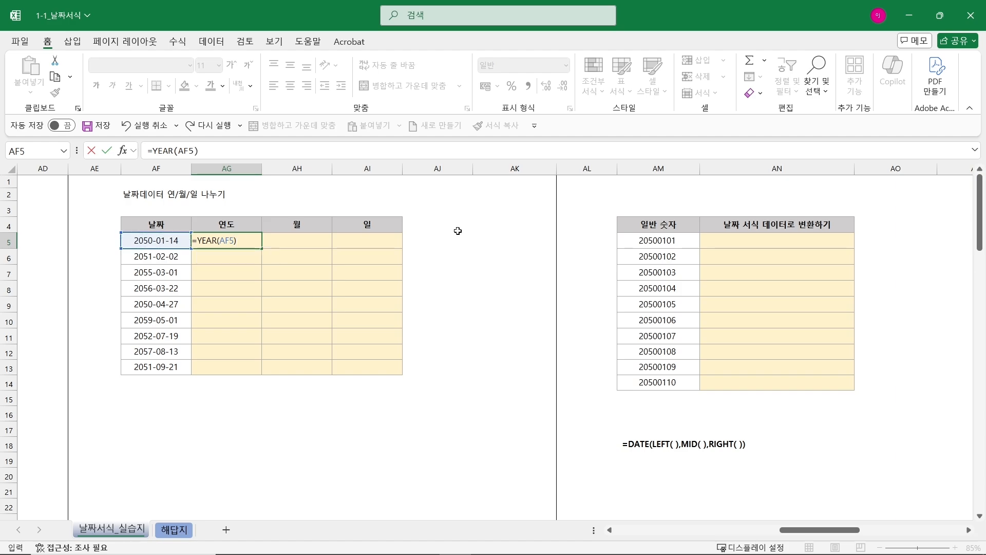
{"action": "key", "text": "Return"}
Extract the month of the first date by entering the formula =MONTH(AF5) in AH5.
{"action": "left_click", "coordinate": [325, 240]}
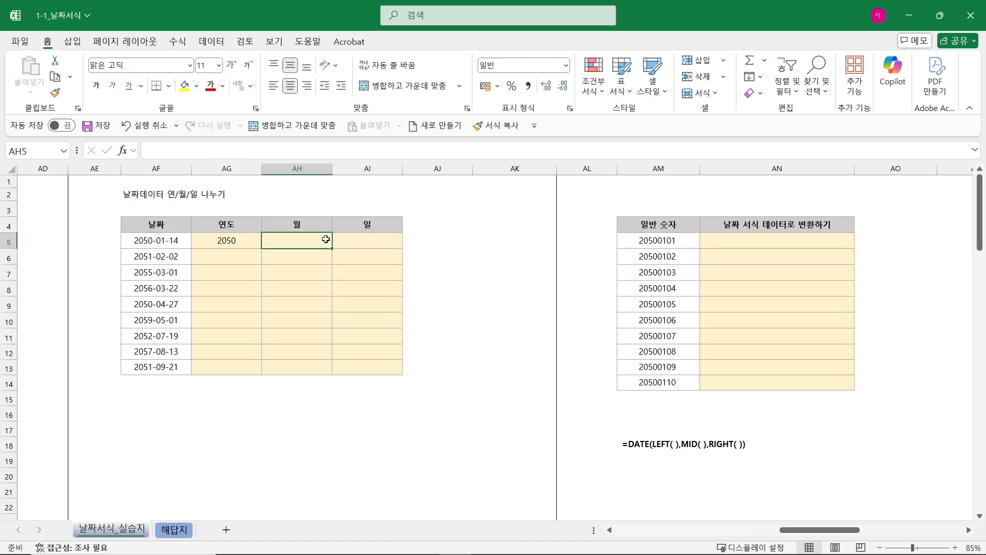
{"action": "type", "text": "=month"}
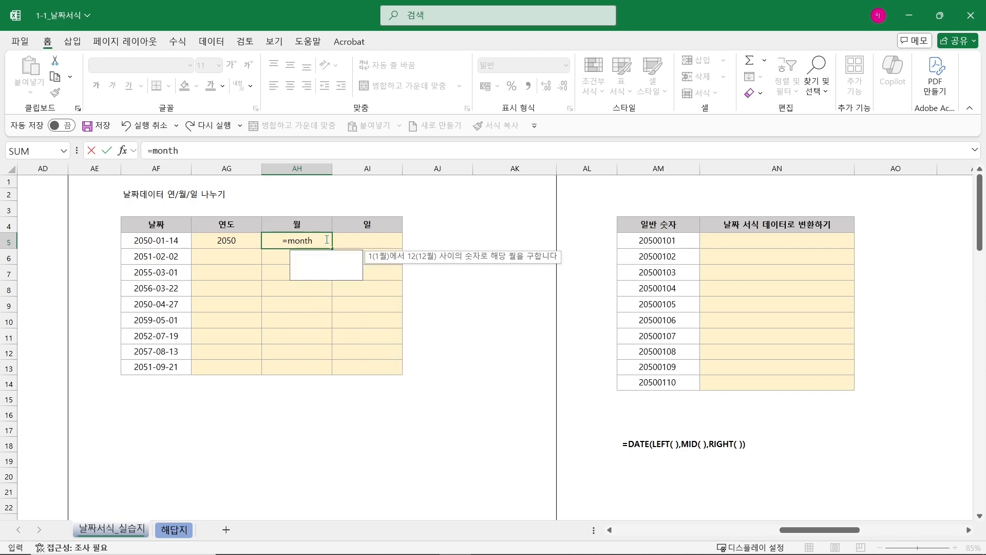
{"action": "key", "text": "Tab"}
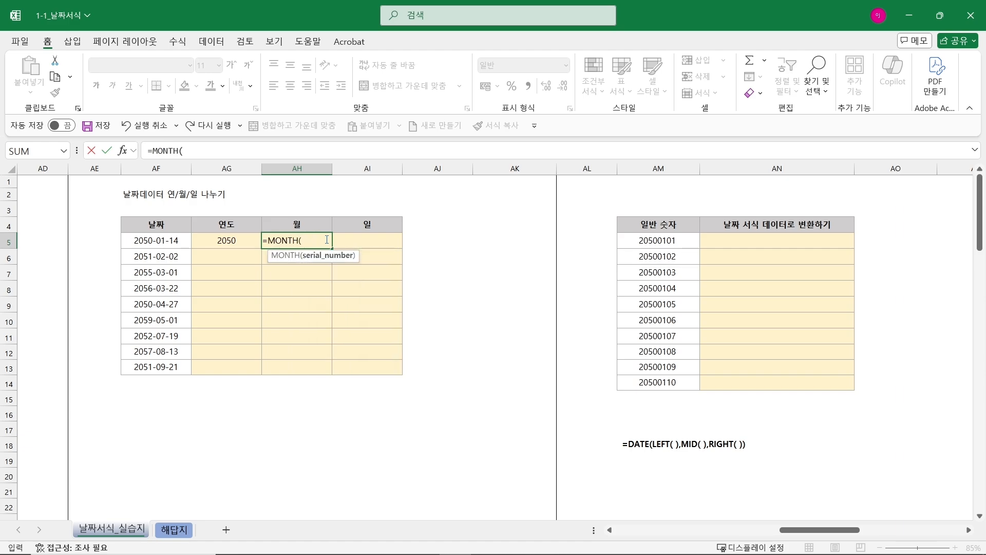
{"action": "left_click", "coordinate": [144, 240]}
{"action": "type", "text": ")"}
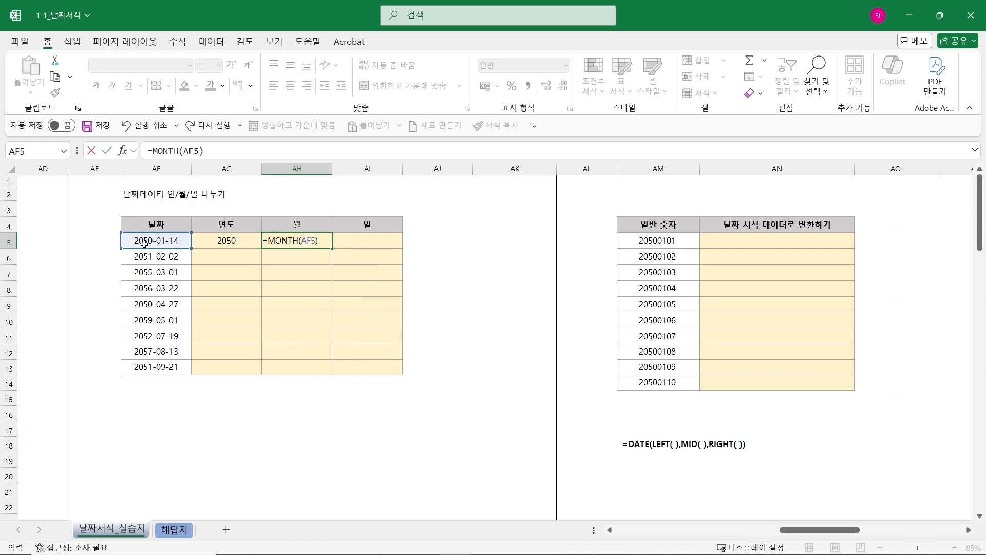
{"action": "key", "text": "Return"}
Extract the day of the first date by entering the formula =DAY(AF5) in AI5.
{"action": "left_click", "coordinate": [392, 240]}
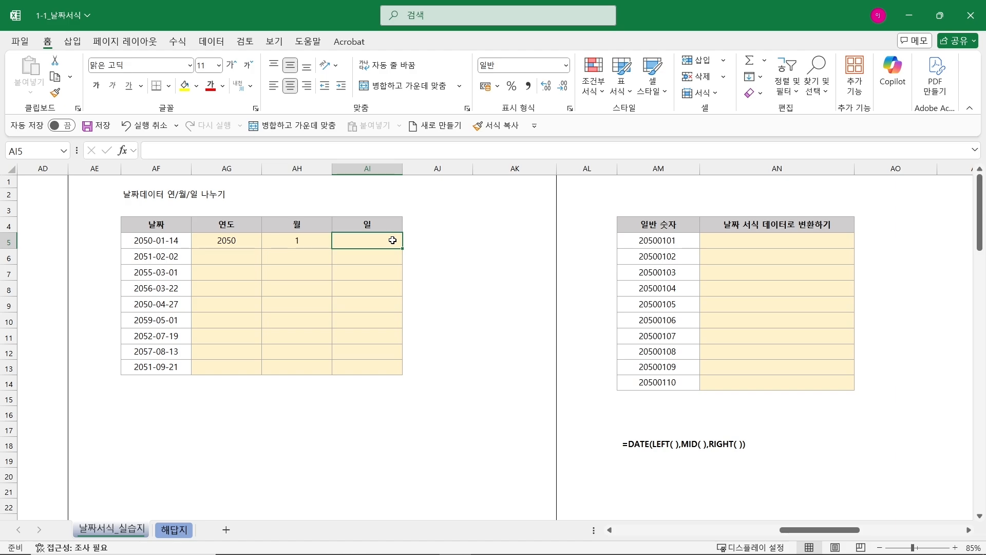
{"action": "type", "text": "=day"}
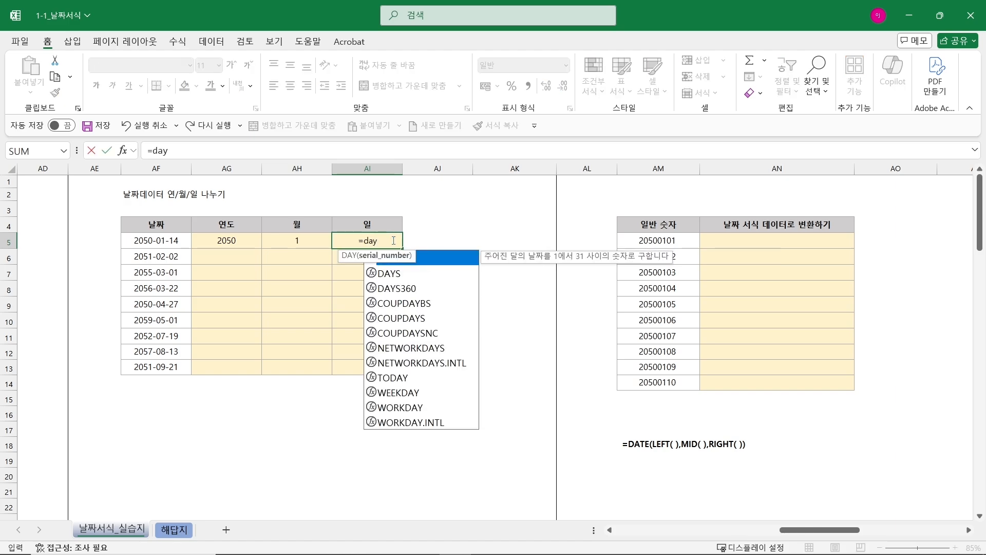
{"action": "key", "text": "Tab"}
{"action": "left_click", "coordinate": [172, 240]}
{"action": "type", "text": ")"}
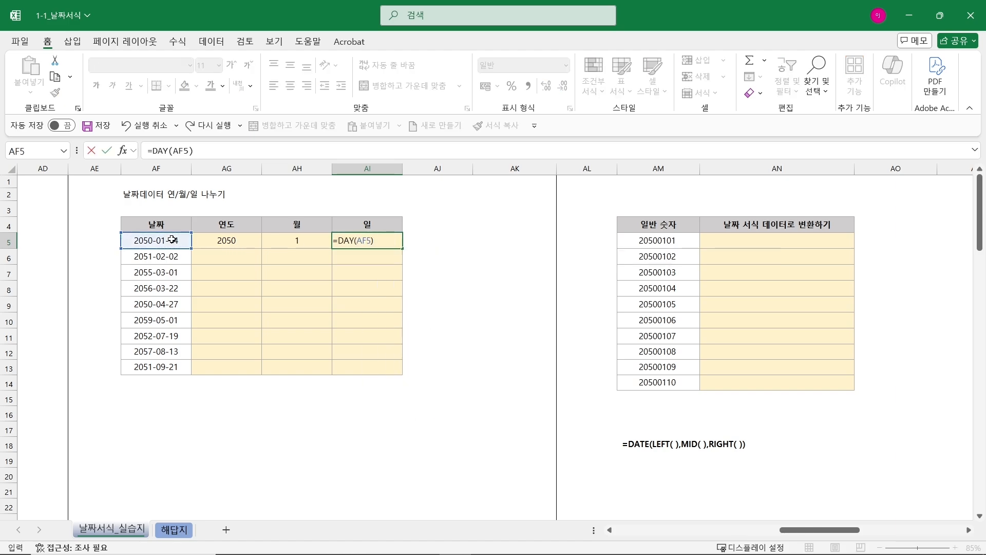
{"action": "key", "text": "Return"}
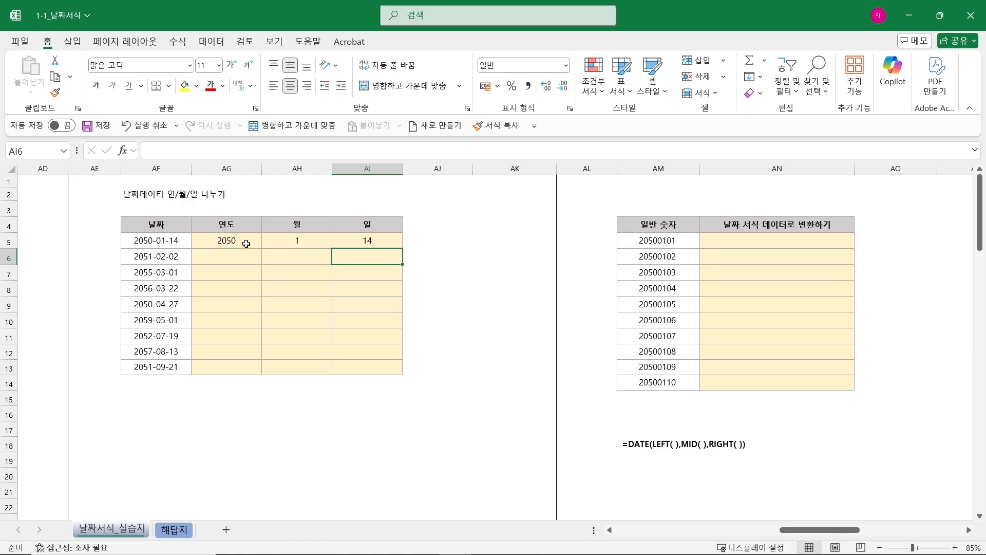
Fill the year, month and day formulas in AG5:AI5 down to row 13.
{"action": "left_click_drag", "start_coordinate": [246, 241], "coordinate": [396, 375]}
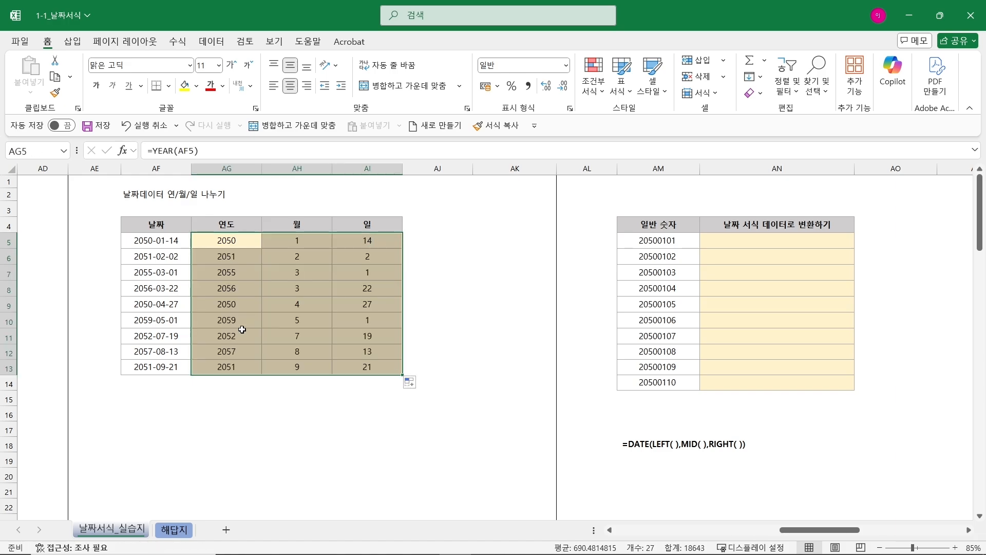
{"action": "left_click", "coordinate": [515, 240]}
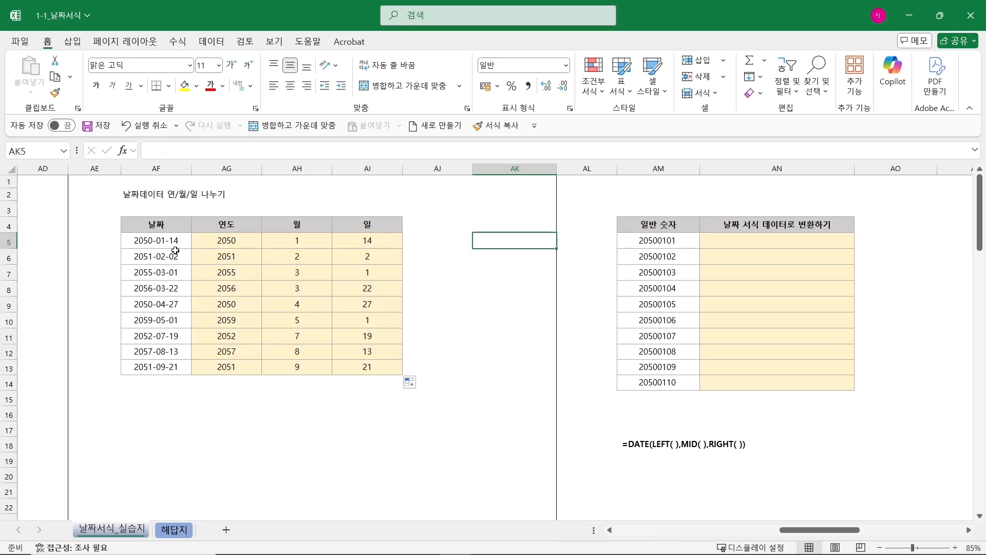
{"action": "left_click_drag", "start_coordinate": [165, 243], "coordinate": [161, 371]}
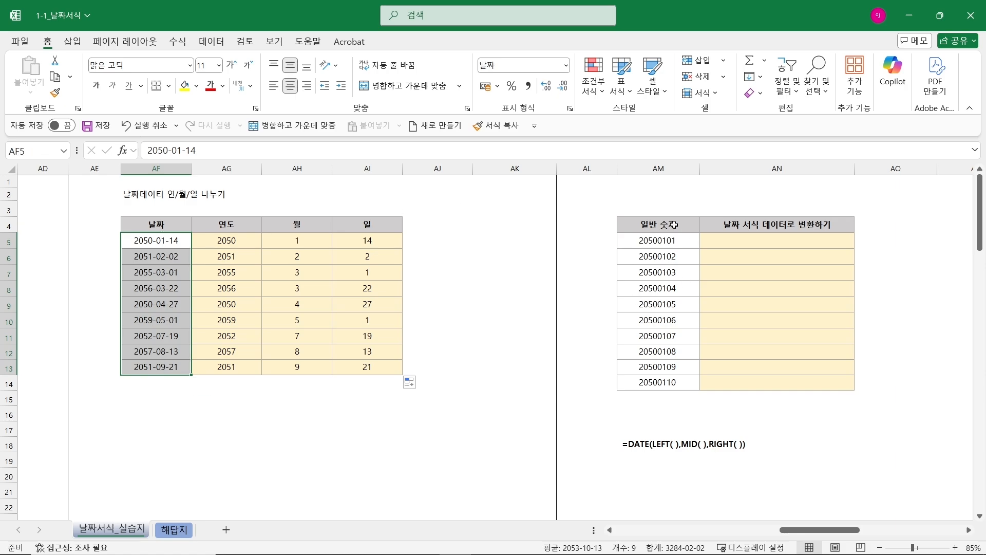
Try to format the plain numbers in AM5:AM14 with the Date (날짜) category, and undo the format change.
{"action": "left_click_drag", "start_coordinate": [673, 241], "coordinate": [674, 389]}
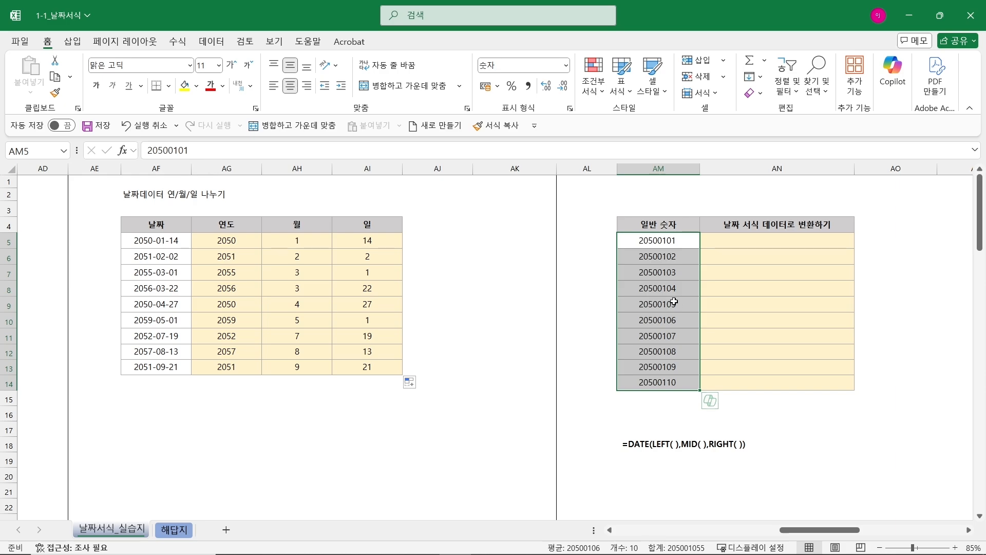
{"action": "key", "text": "ctrl+1"}
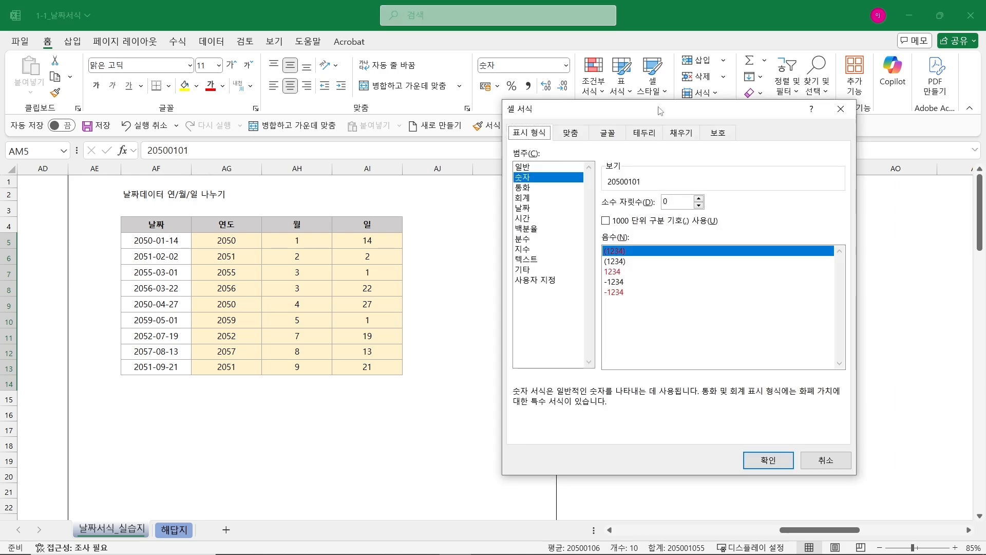
{"action": "left_click_drag", "start_coordinate": [661, 117], "coordinate": [361, 117]}
{"action": "left_click", "coordinate": [224, 214]}
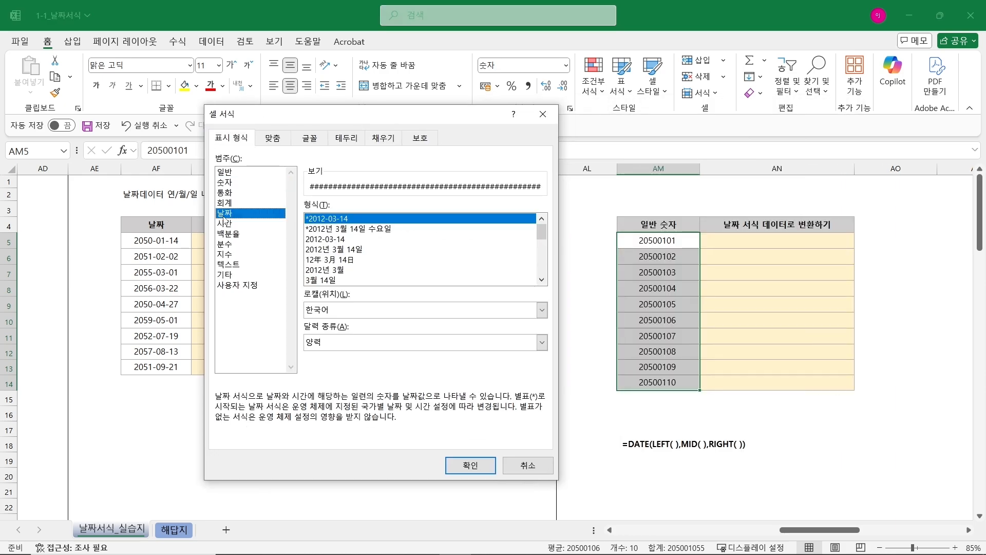
{"action": "double_click", "coordinate": [341, 260]}
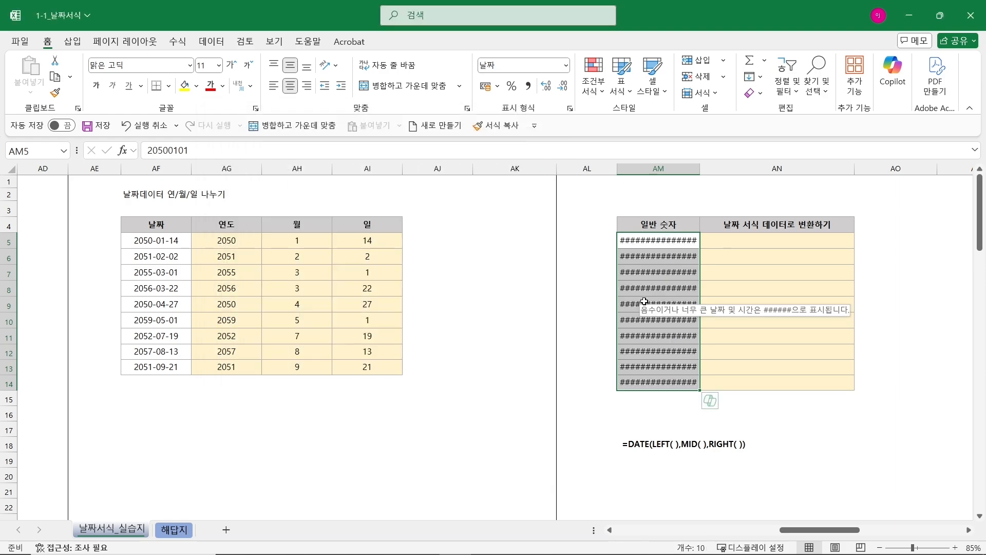
{"action": "key", "text": "ctrl+z"}
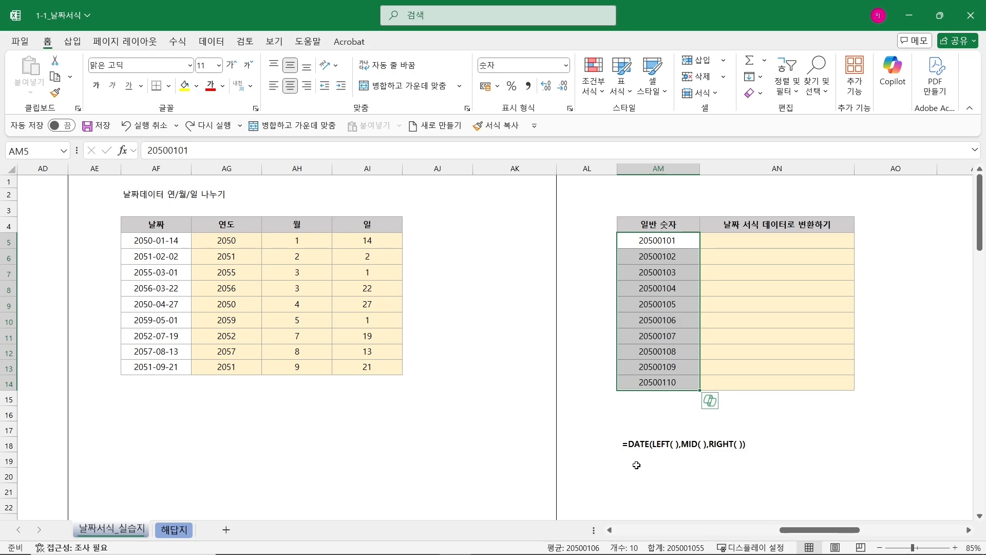
Try the formula =LEFT(AM5,4) in AN5 to extract the first four digits of the number.
{"action": "left_click", "coordinate": [809, 246]}
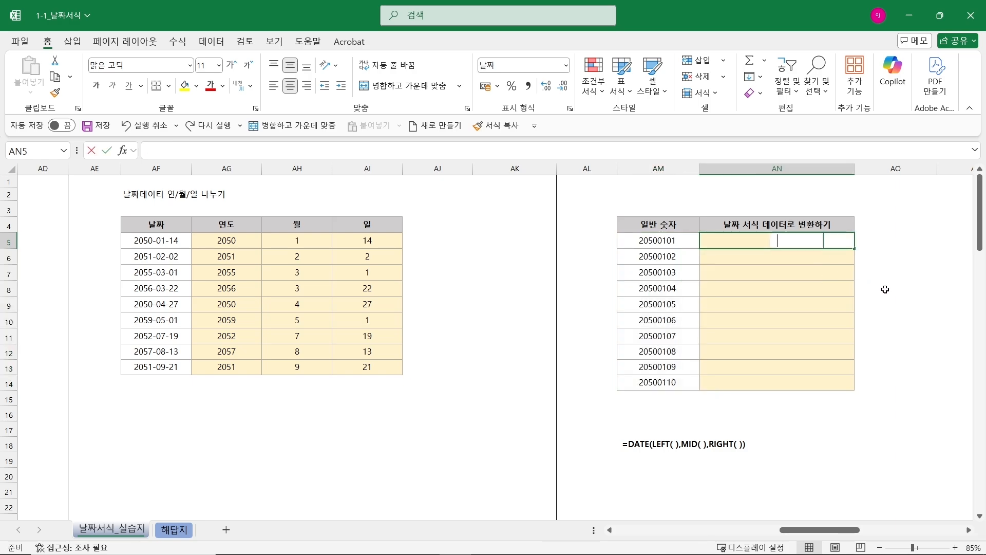
{"action": "type", "text": "=lef"}
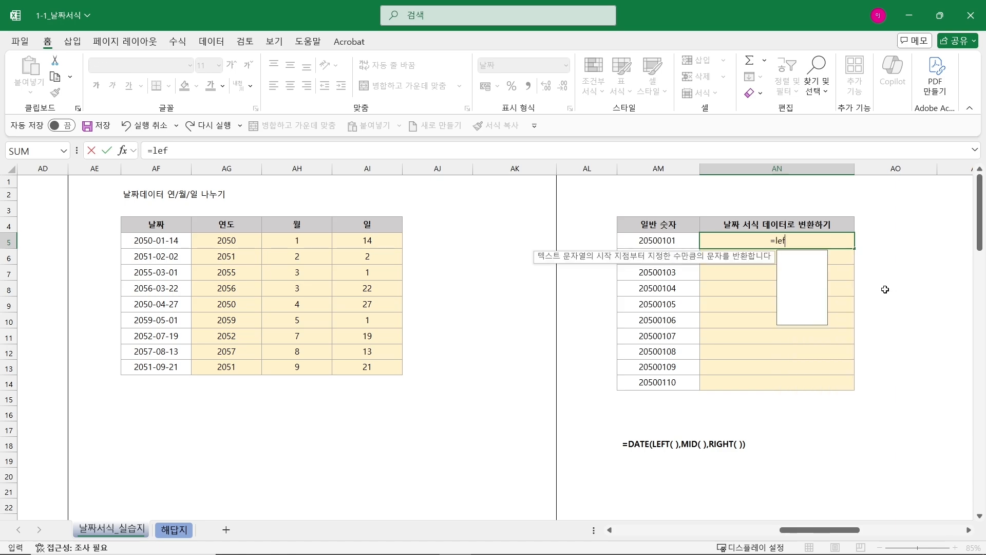
{"action": "key", "text": "Tab"}
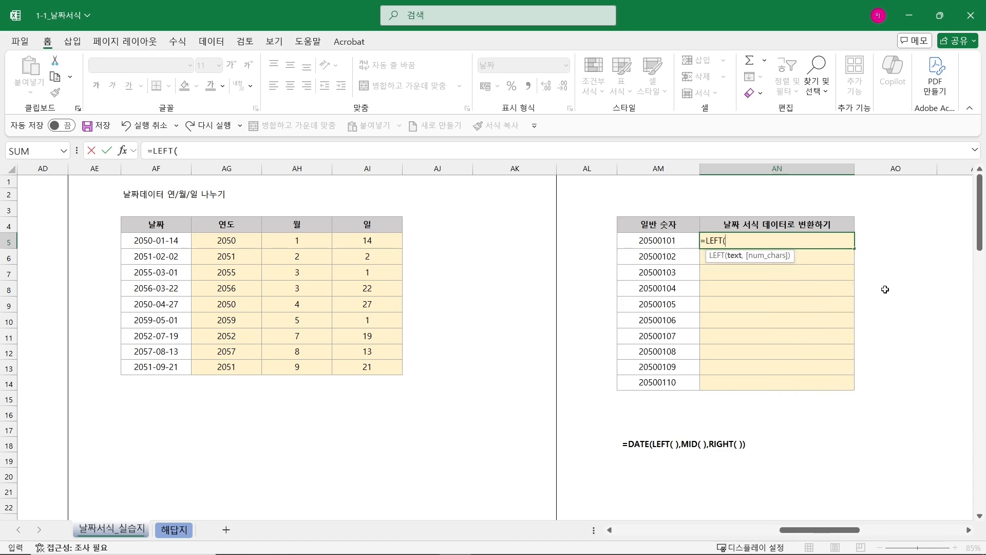
{"action": "left_click", "coordinate": [661, 240]}
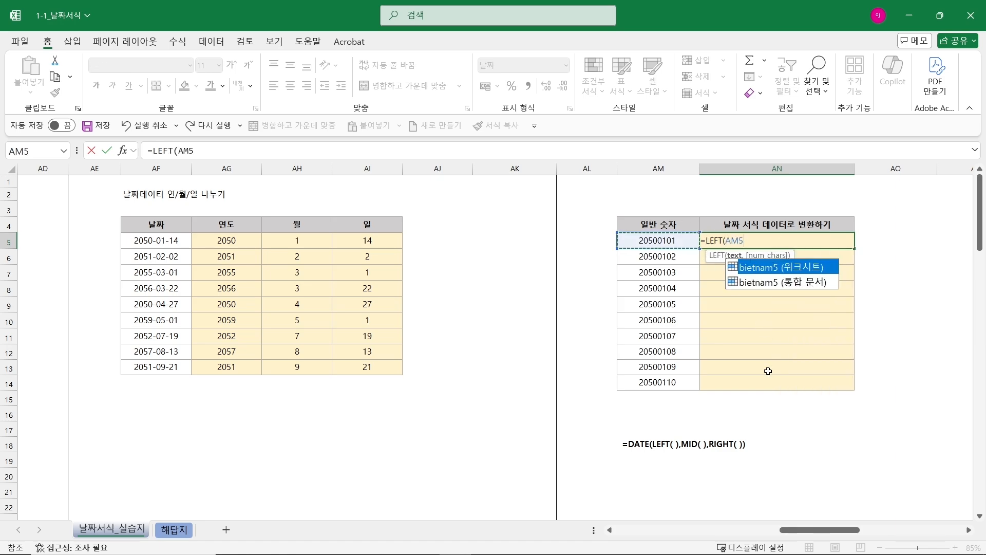
{"action": "type", "text": ","}
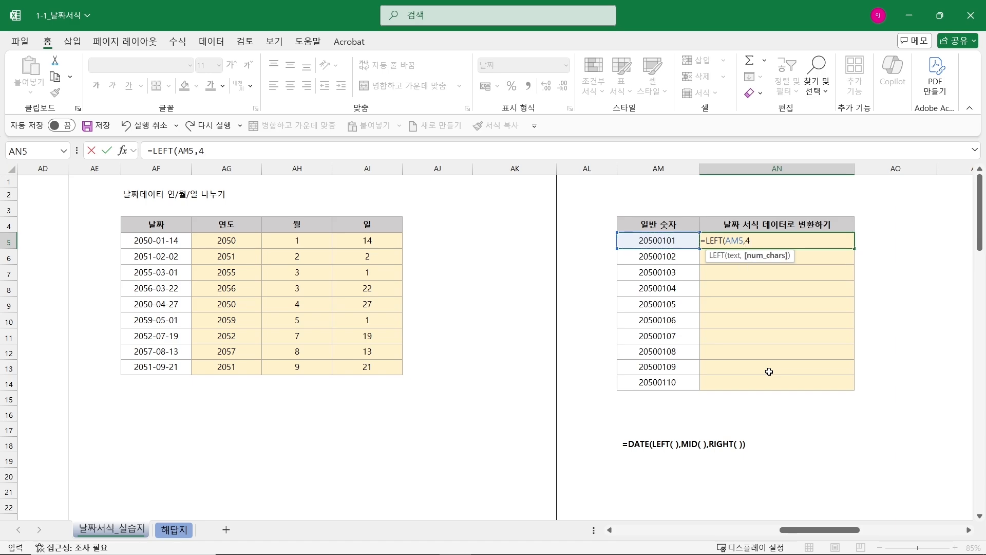
{"action": "type", "text": "4)"}
{"action": "key", "text": "Return"}
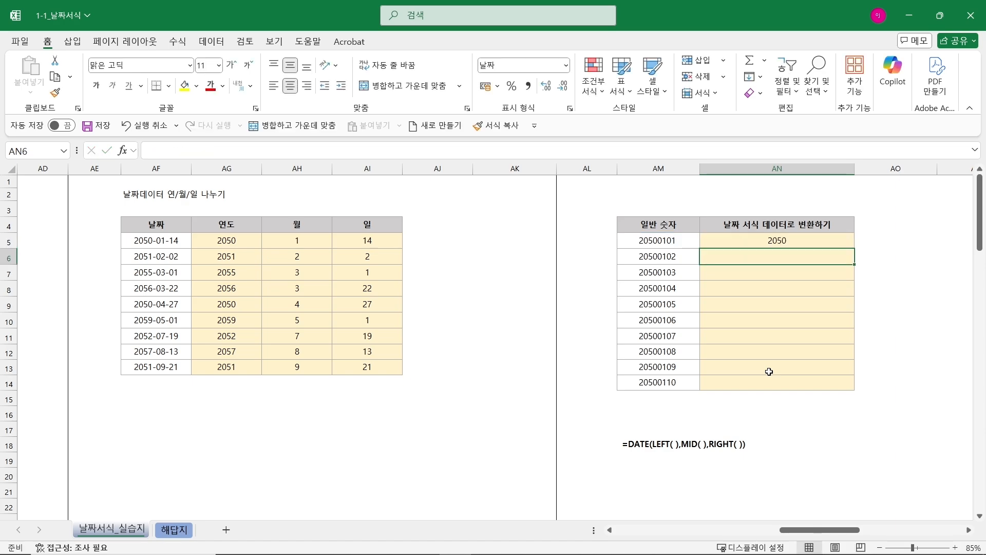
Try the formula =RIGHT(AM5,2) in AN5 to extract the last two digits of the number, and clear the cell.
{"action": "left_click", "coordinate": [777, 242]}
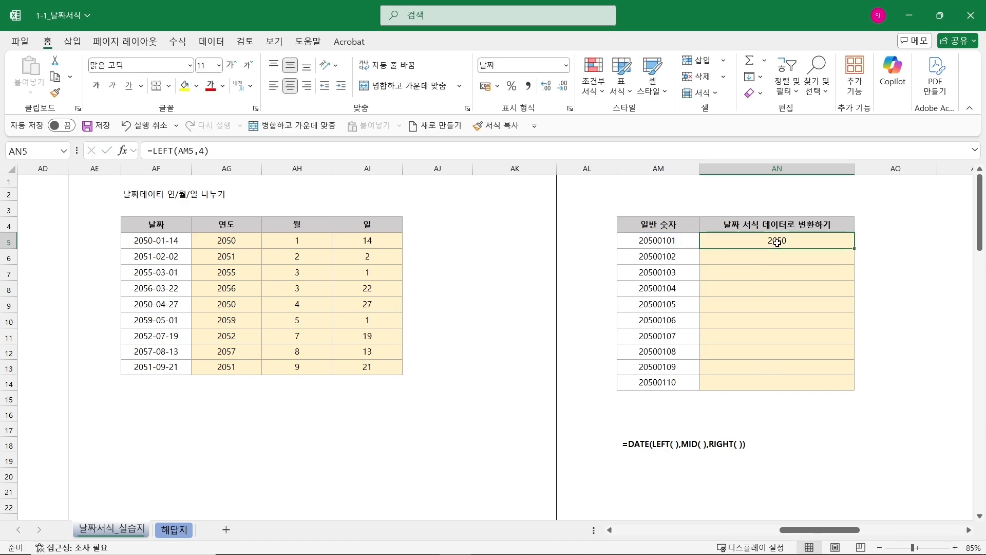
{"action": "type", "text": "="}
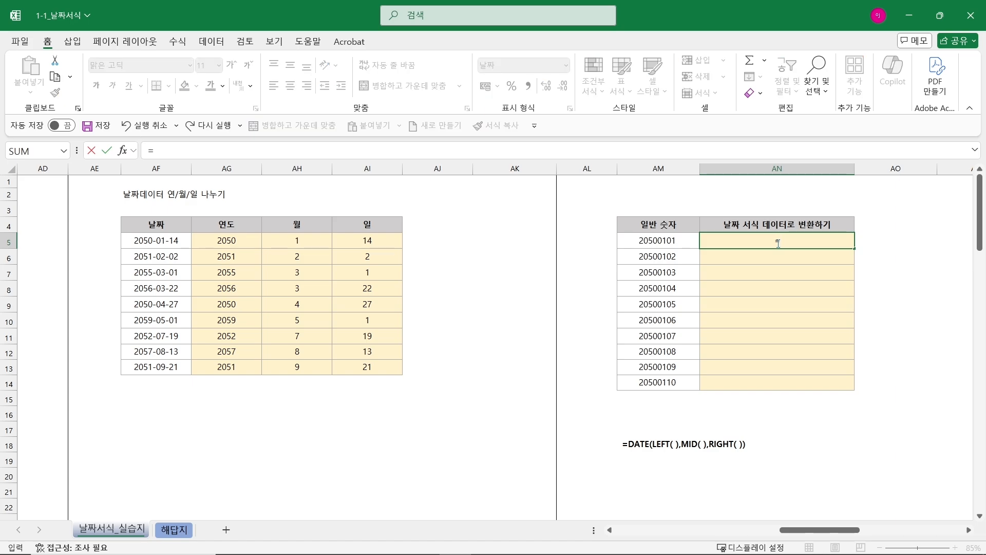
{"action": "type", "text": "ri"}
{"action": "key", "text": "Tab"}
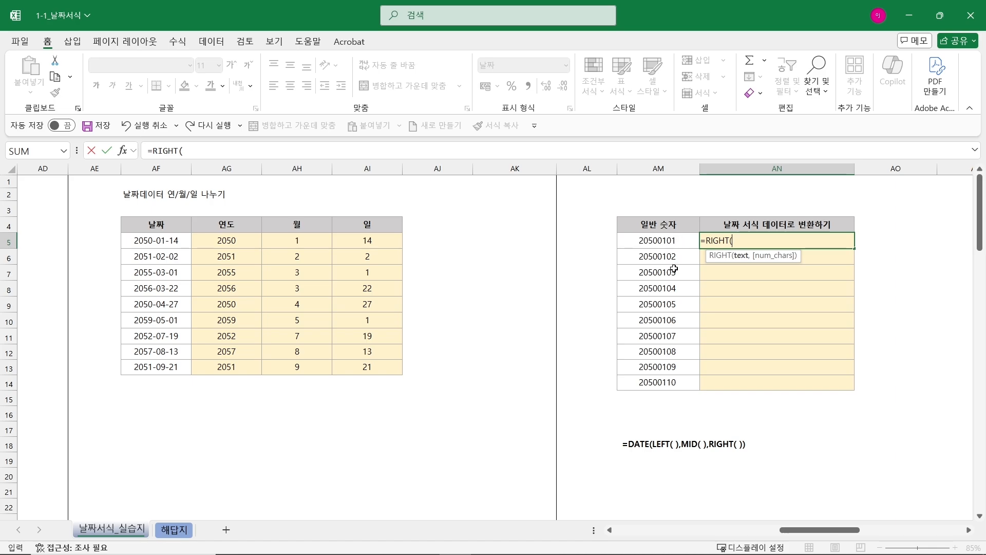
{"action": "left_click", "coordinate": [686, 243]}
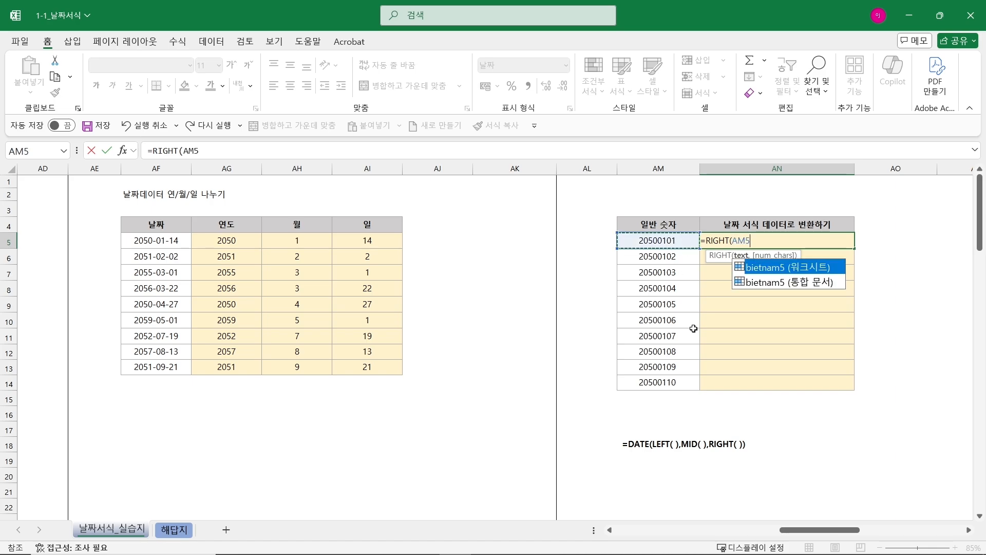
{"action": "type", "text": ",2"}
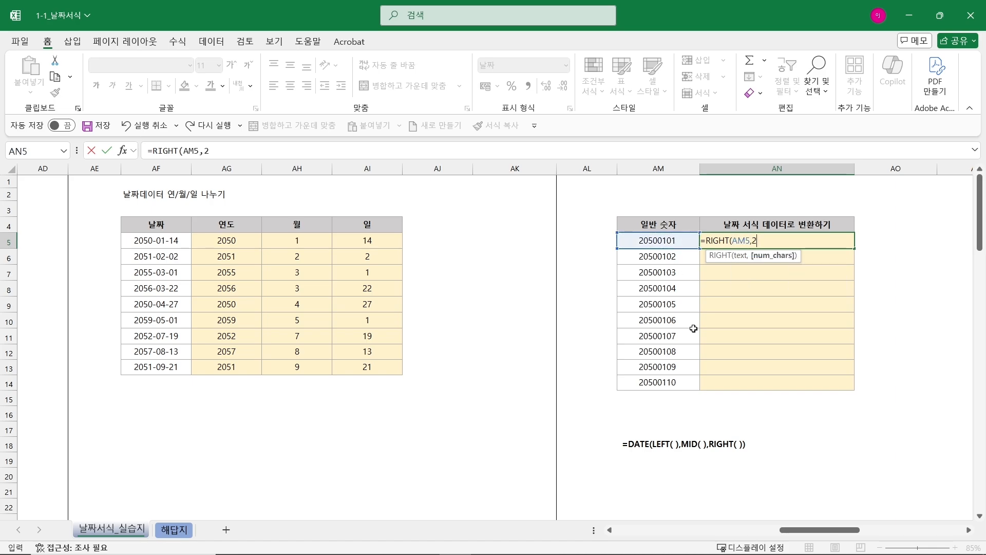
{"action": "type", "text": ")"}
{"action": "key", "text": "Return"}
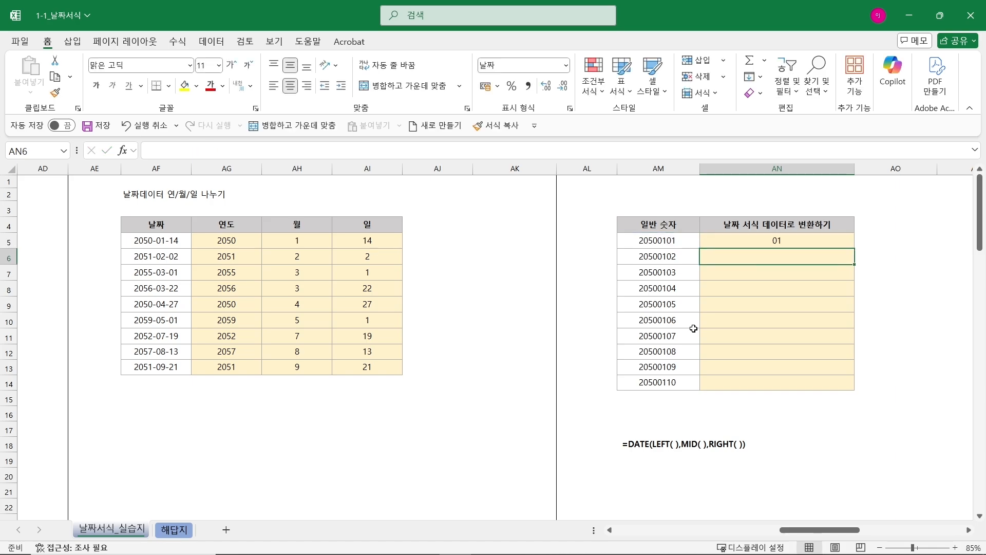
{"action": "left_click", "coordinate": [770, 240]}
{"action": "key", "text": "Delete"}
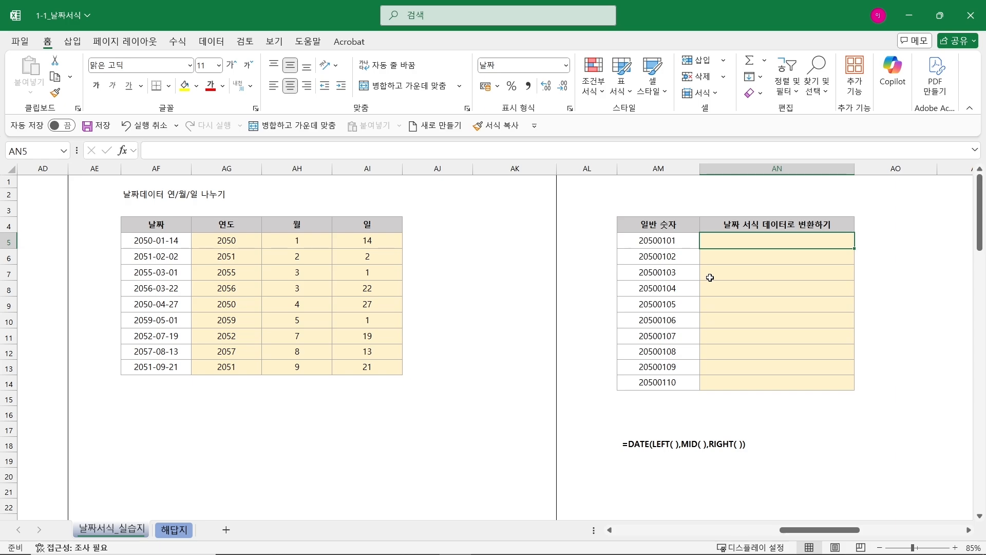
Try the formula =MID(AM5,5,2) in AN5 to extract the two month digits of the number, and clear the cell.
{"action": "type", "text": "=mid"}
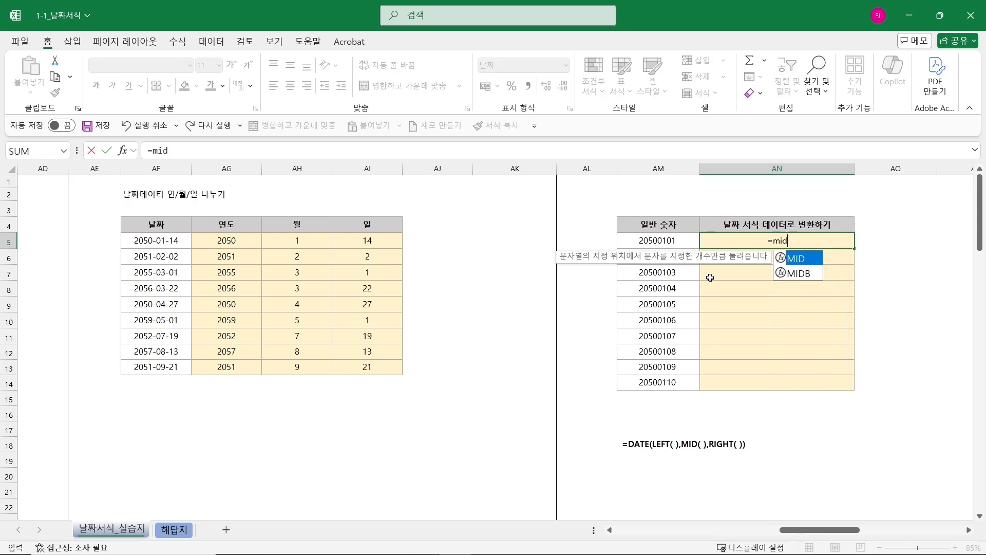
{"action": "key", "text": "Tab"}
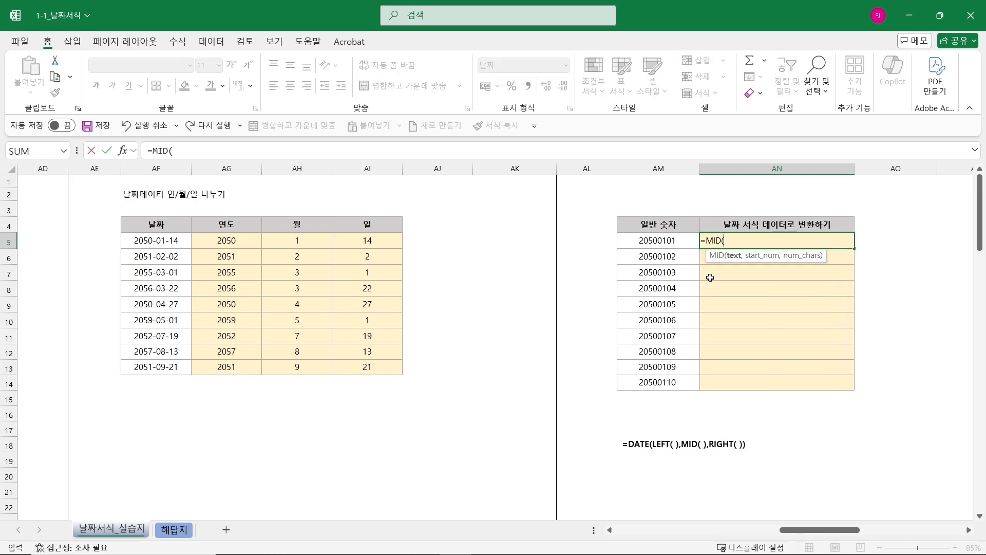
{"action": "left_click", "coordinate": [666, 244]}
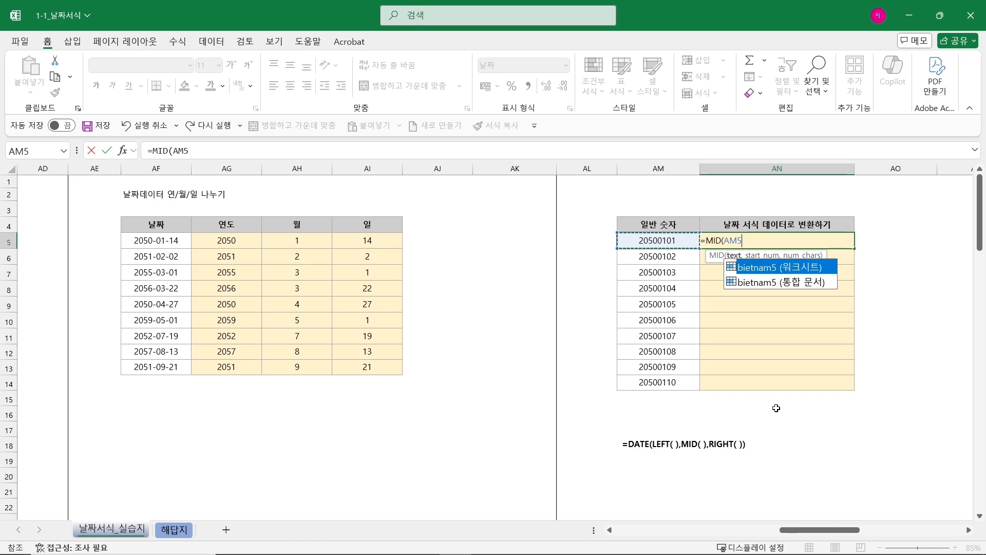
{"action": "type", "text": ",5"}
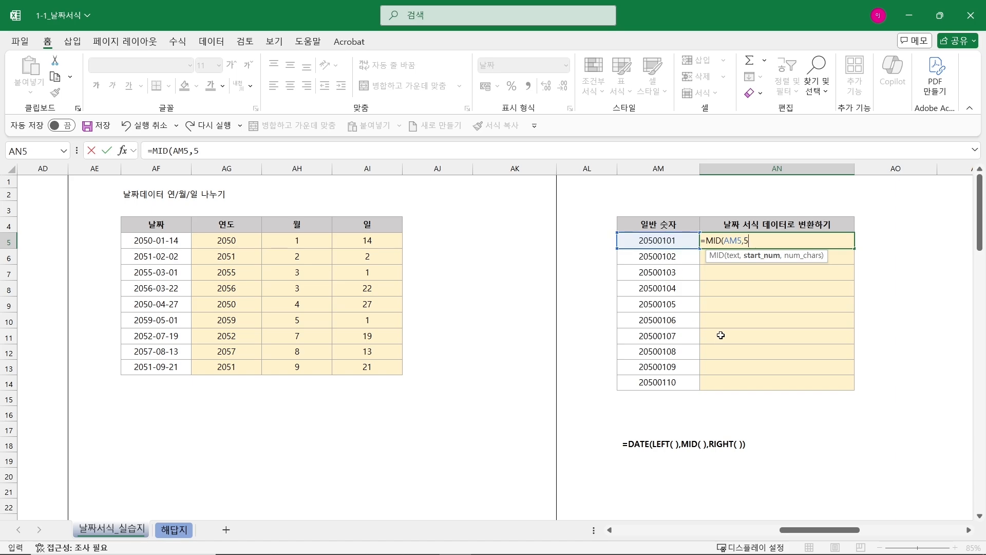
{"action": "type", "text": ","}
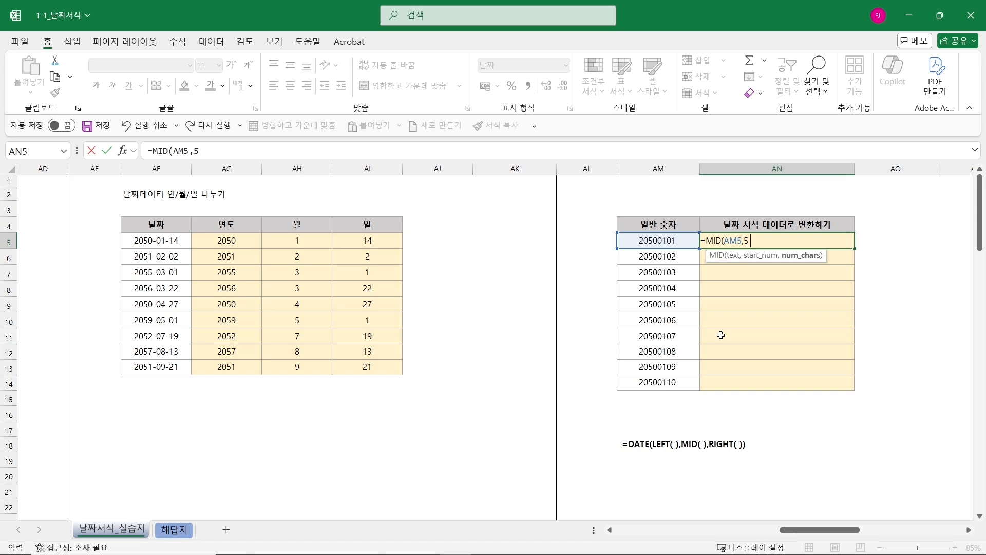
{"action": "type", "text": "2)"}
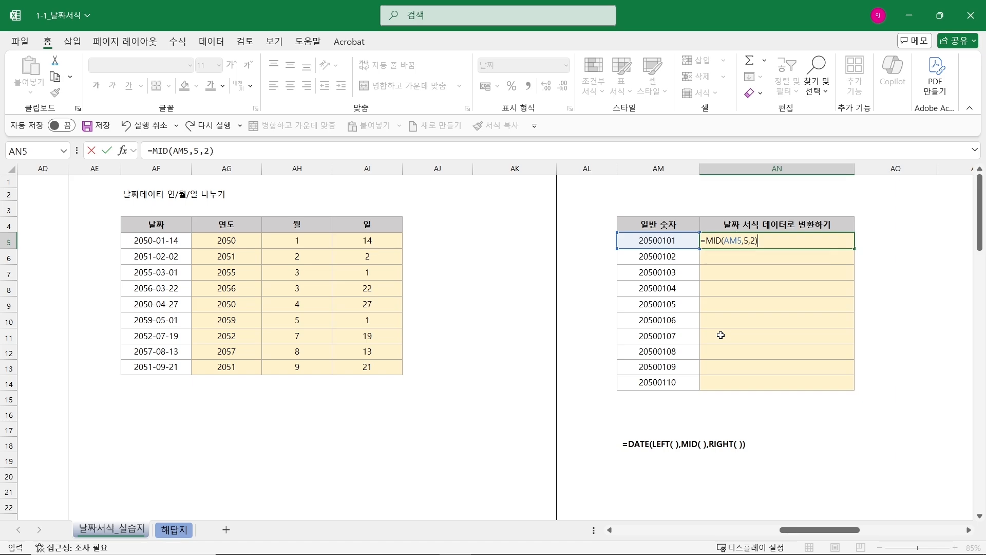
{"action": "key", "text": "Return"}
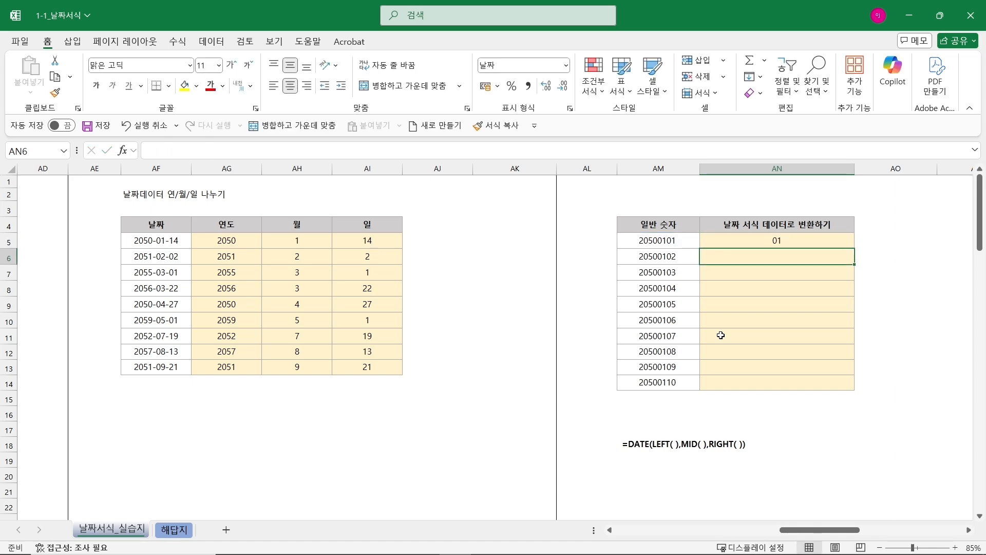
{"action": "left_click", "coordinate": [811, 245]}
{"action": "key", "text": "Delete"}
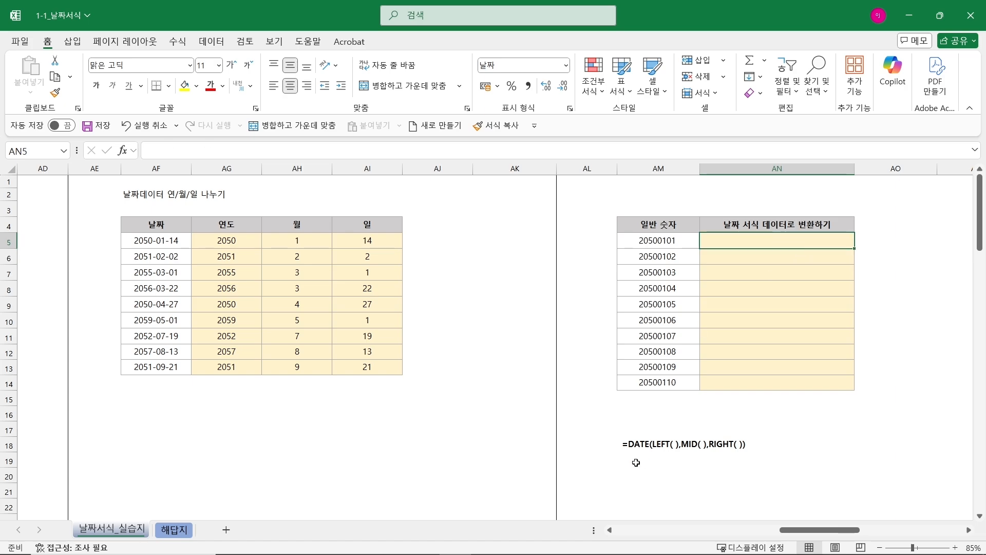
Start a DATE formula in AN5 with LEFT(AM5,4) as its year argument.
{"action": "type", "text": "=date"}
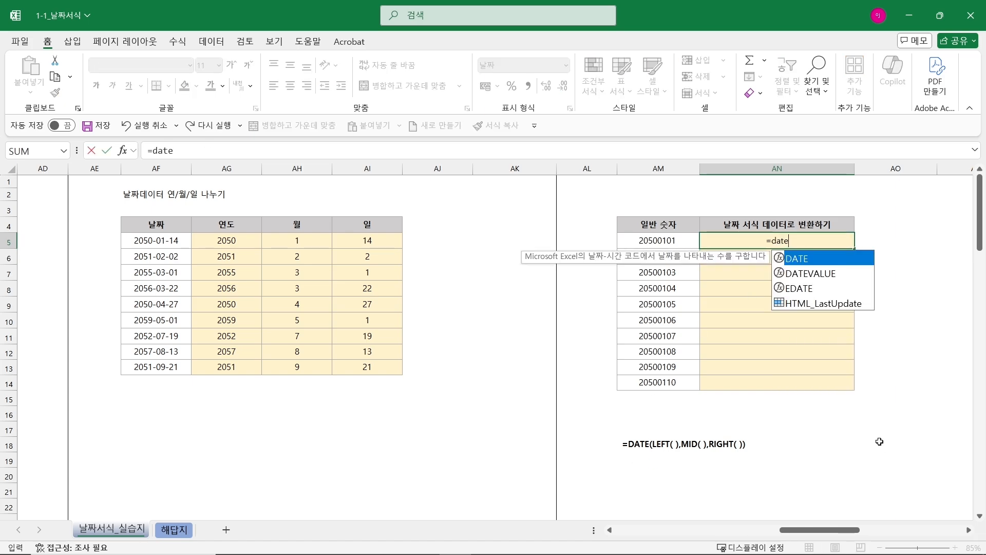
{"action": "key", "text": "Tab"}
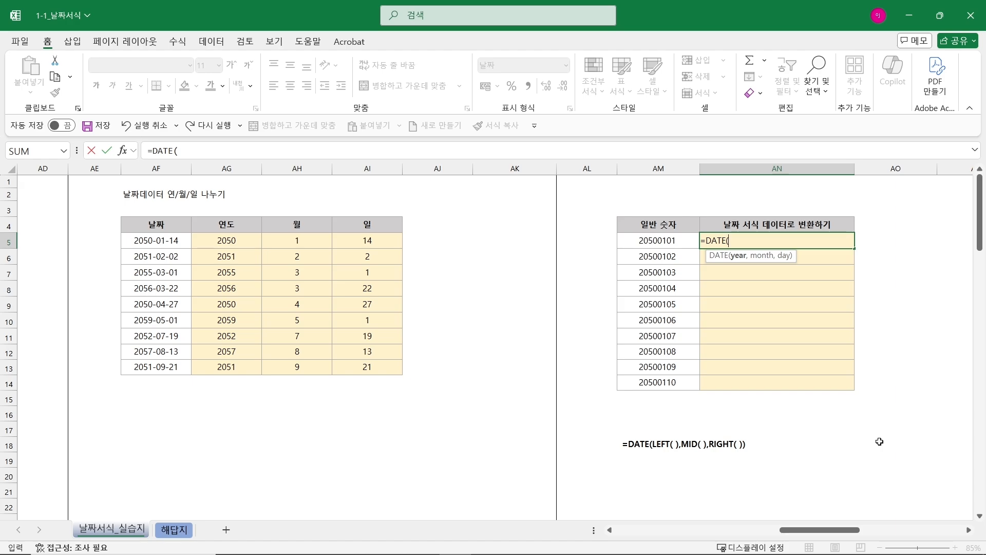
{"action": "type", "text": "lef"}
{"action": "key", "text": "Tab"}
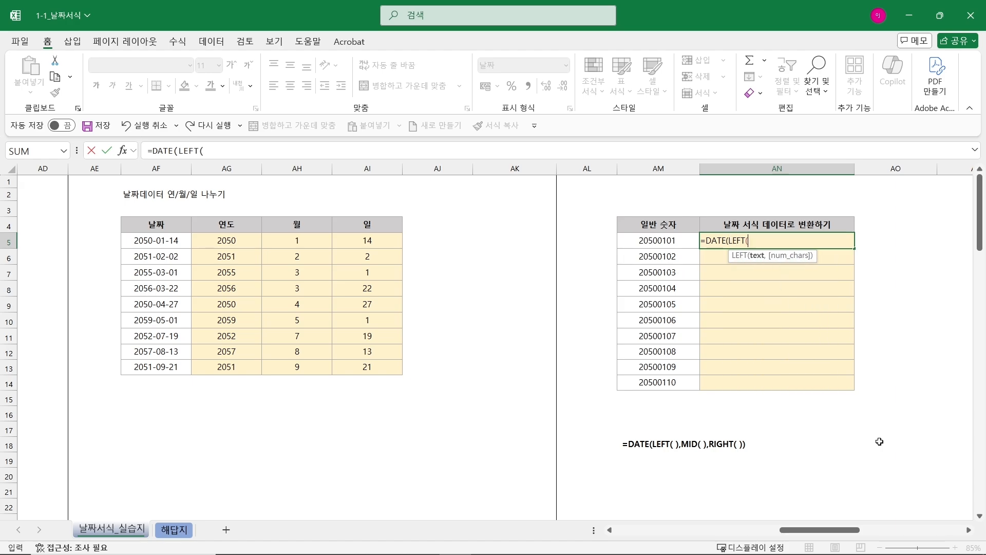
{"action": "left_click", "coordinate": [670, 242]}
{"action": "type", "text": ","}
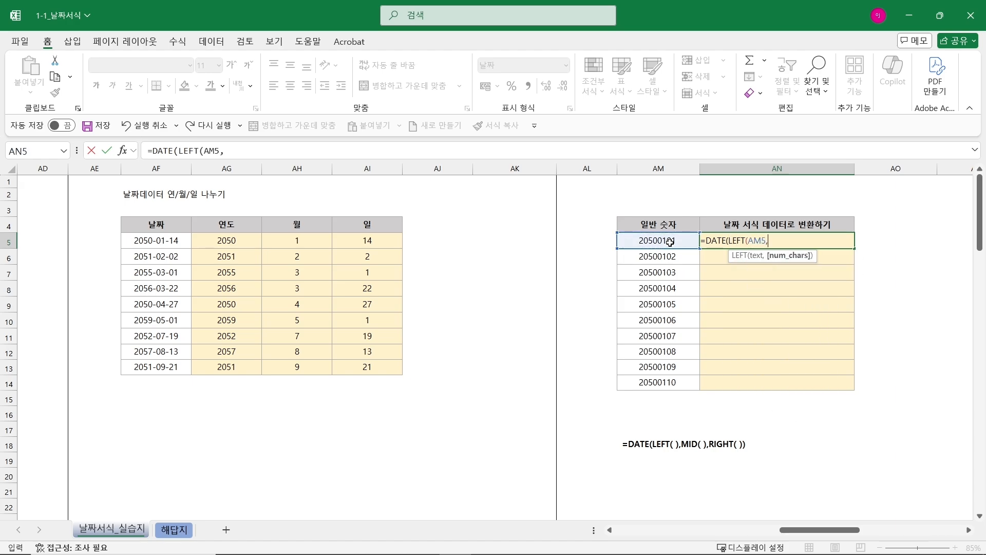
{"action": "type", "text": "4),"}
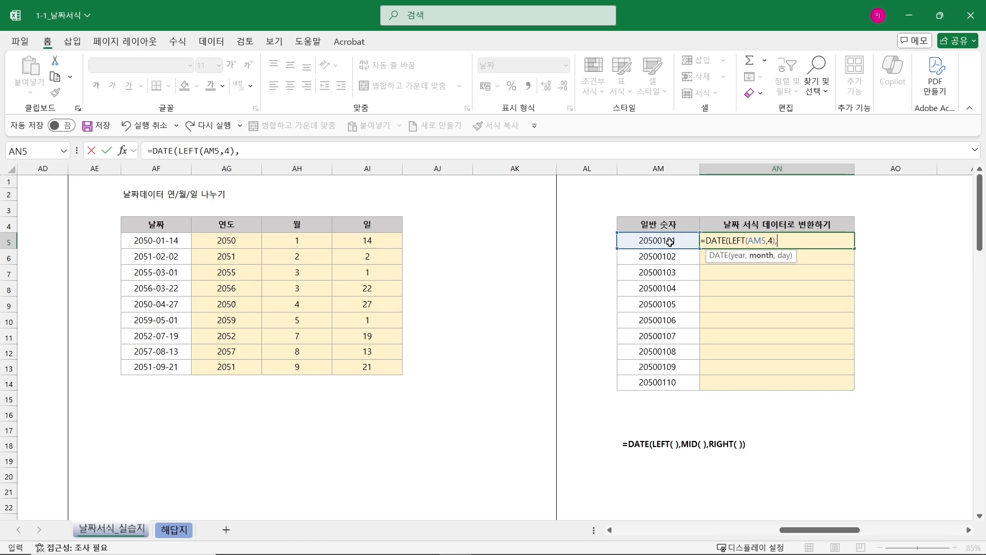
Add MID(AM5,5,2) as the month argument of the DATE formula in AN5.
{"action": "type", "text": "MID("}
{"action": "left_click", "coordinate": [670, 241]}
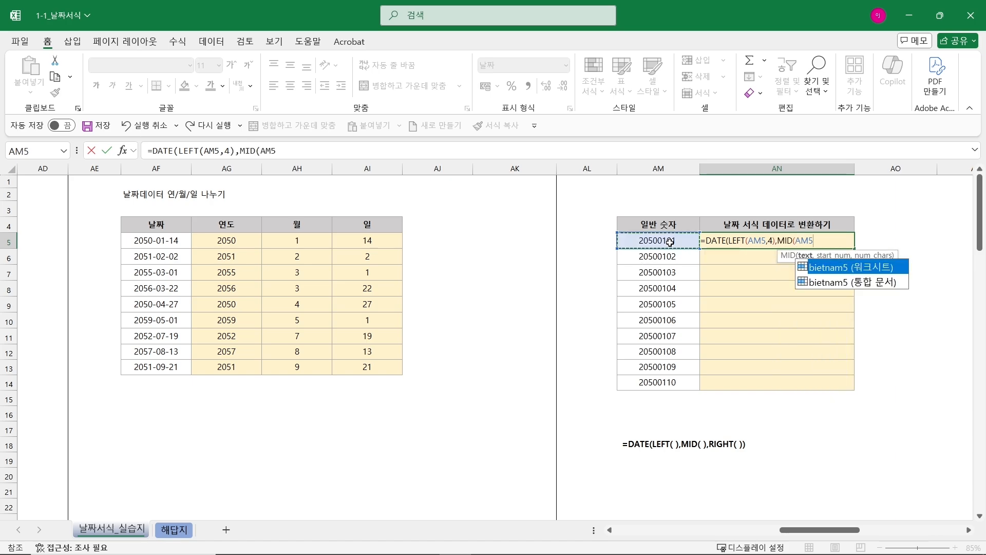
{"action": "type", "text": ",5,2"}
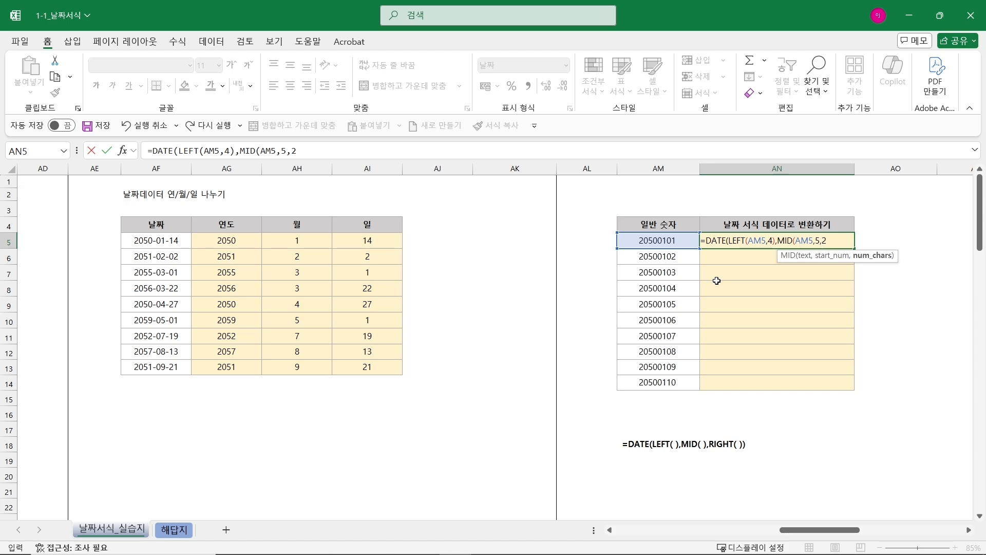
{"action": "type", "text": ")"}
Add RIGHT(AM5,2) as the day argument and enter the completed formula =DATE(LEFT(AM5,4),MID(AM5,5,2),RIGHT(AM5,2)) in AN5.
{"action": "type", "text": ",ri"}
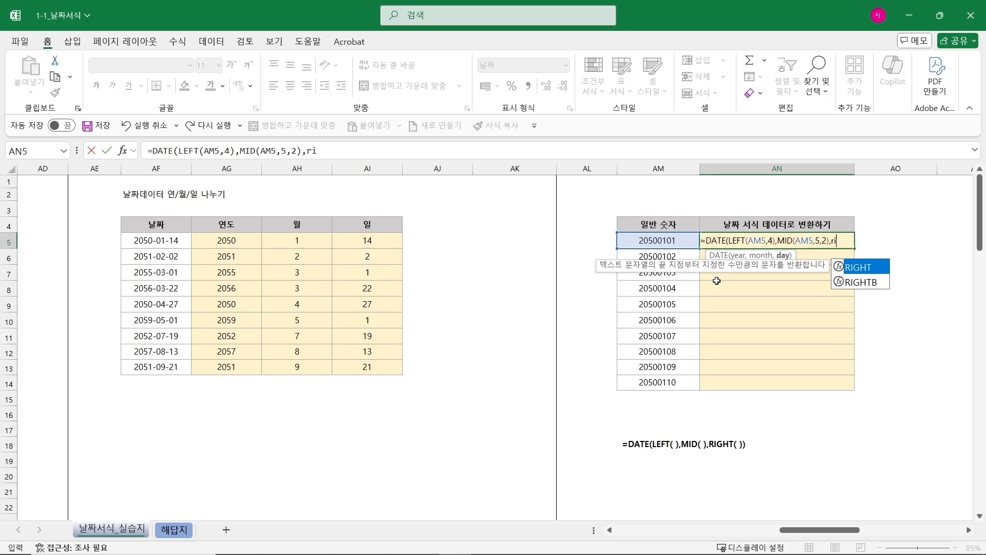
{"action": "key", "text": "Tab"}
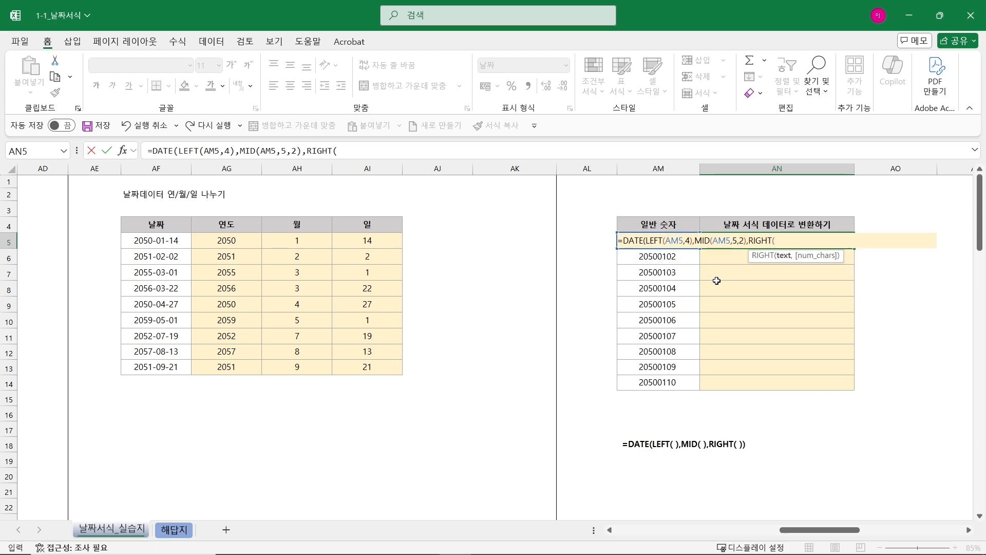
{"action": "left_click", "coordinate": [660, 223]}
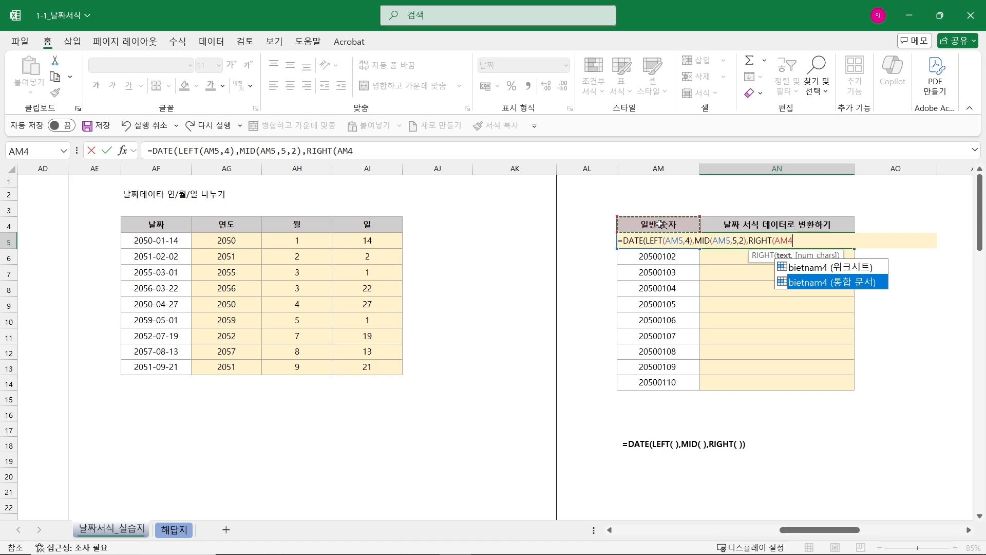
{"action": "key", "text": "Escape"}
{"action": "key", "text": "Down"}
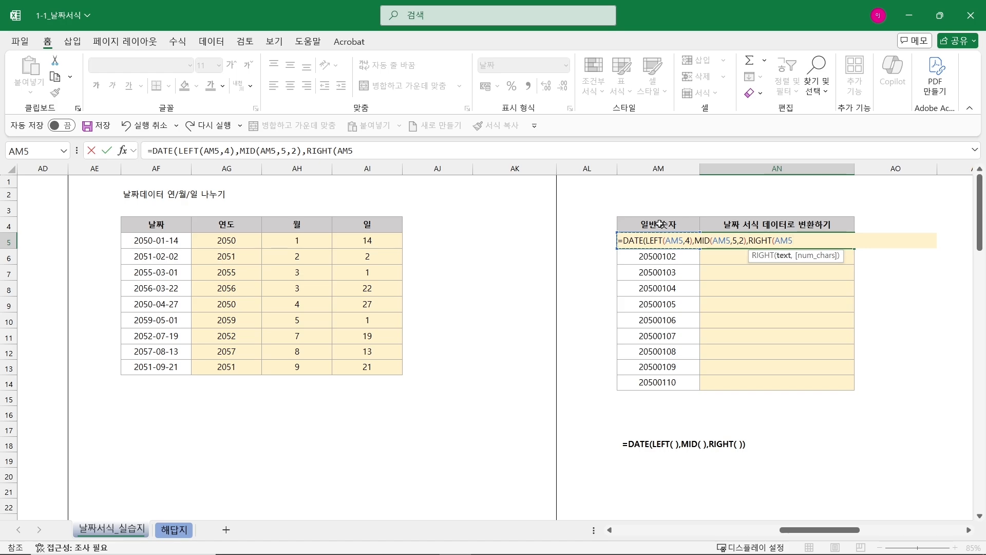
{"action": "type", "text": ",2"}
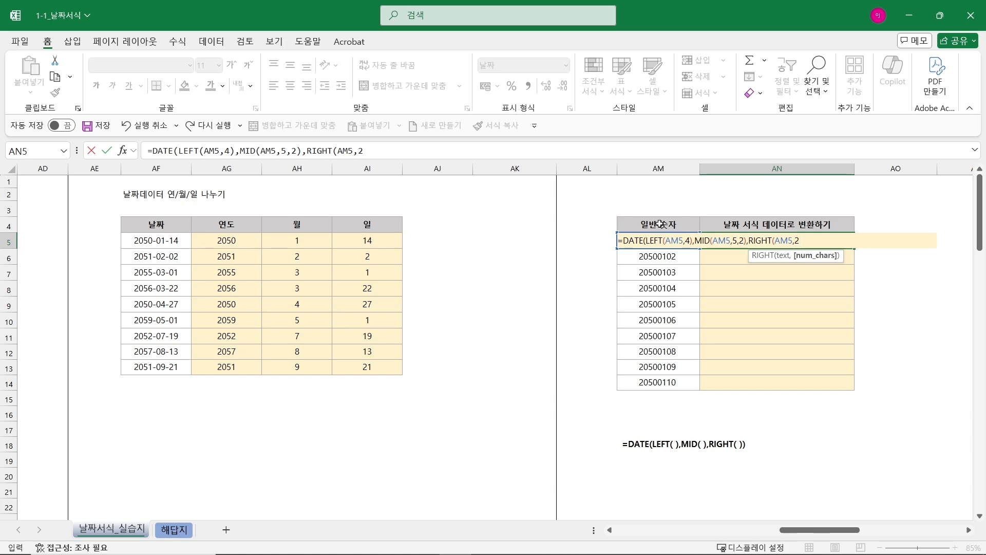
{"action": "type", "text": ")"}
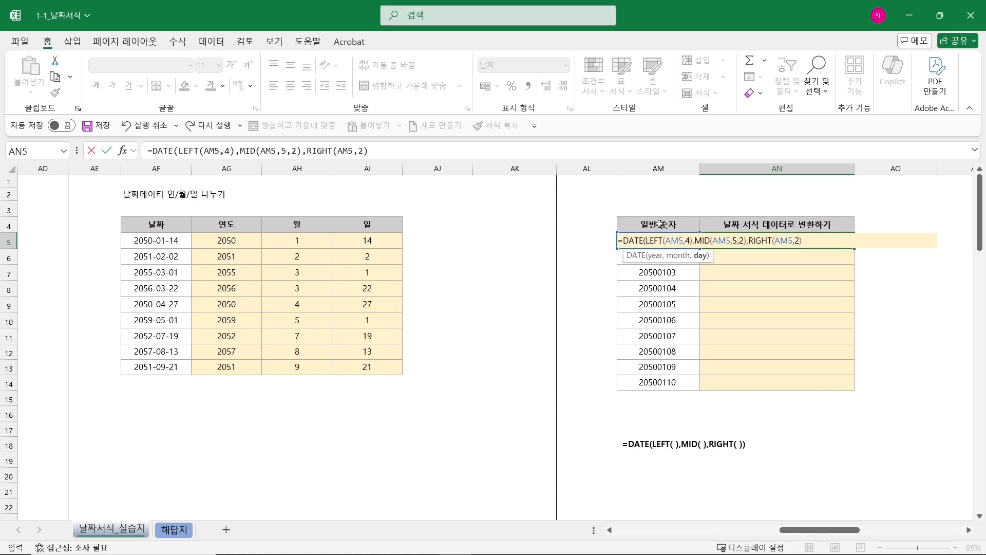
{"action": "type", "text": ")"}
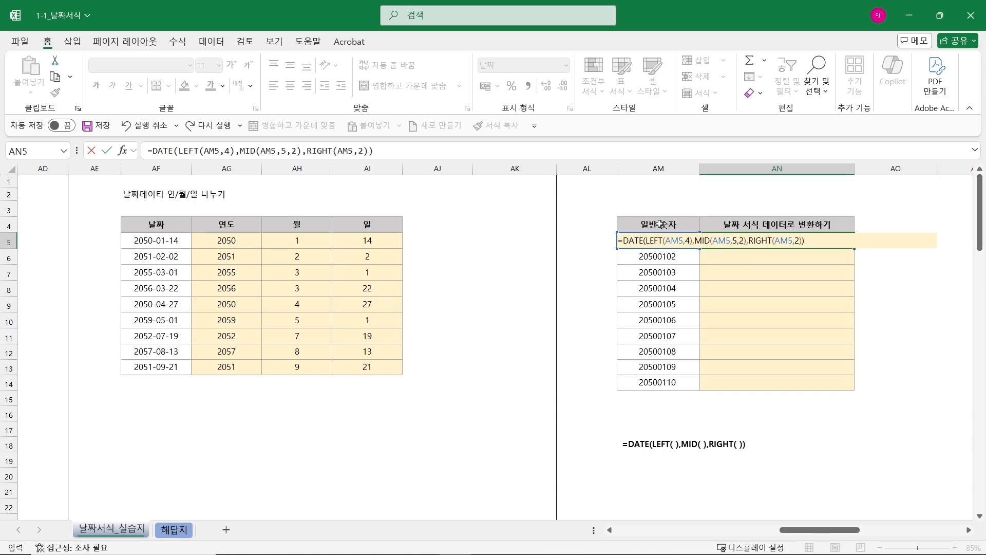
{"action": "key", "text": "ctrl+Return"}
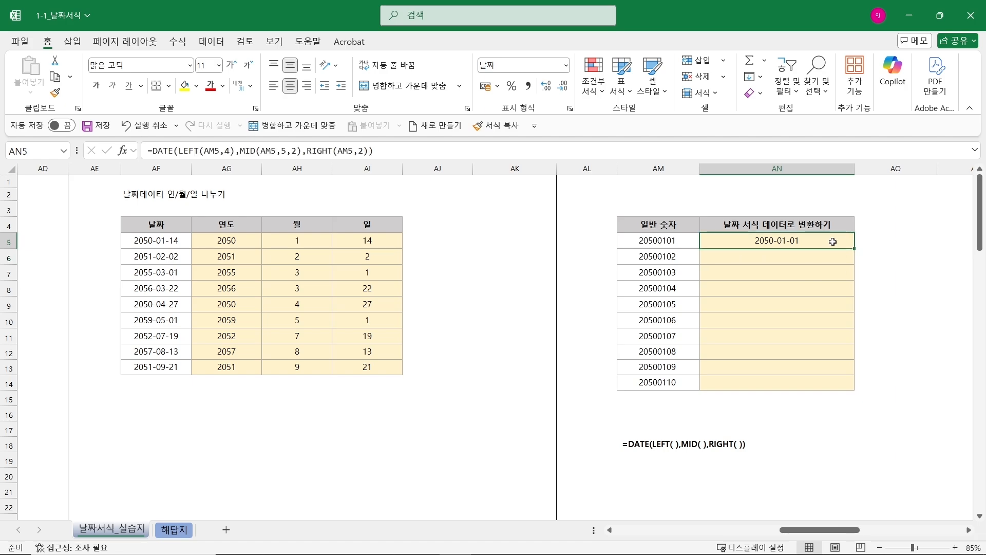
Fill the DATE formula down to AN14 and format AN5:AN14 with the date type 12年 3月 14日.
{"action": "left_click_drag", "start_coordinate": [856, 249], "coordinate": [853, 394]}
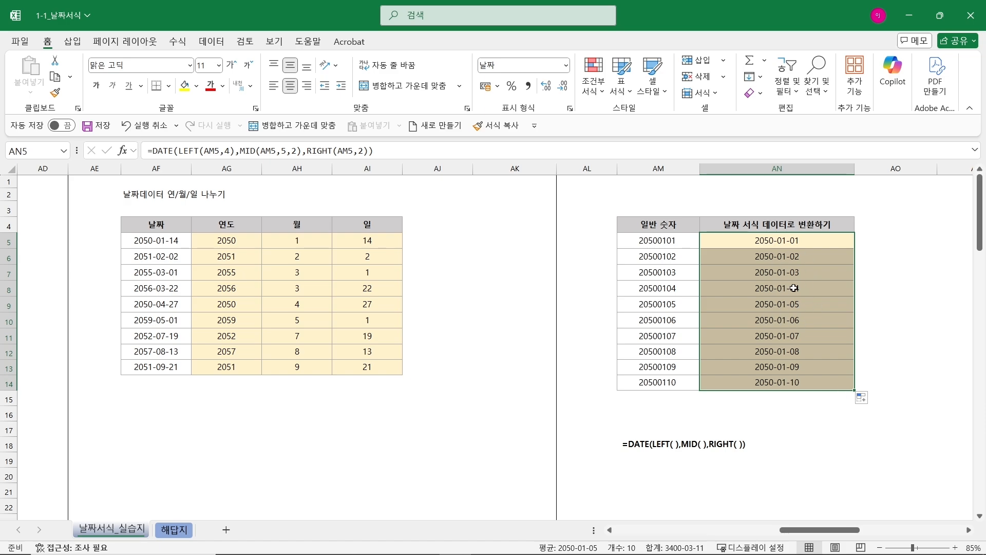
{"action": "key", "text": "ctrl+1"}
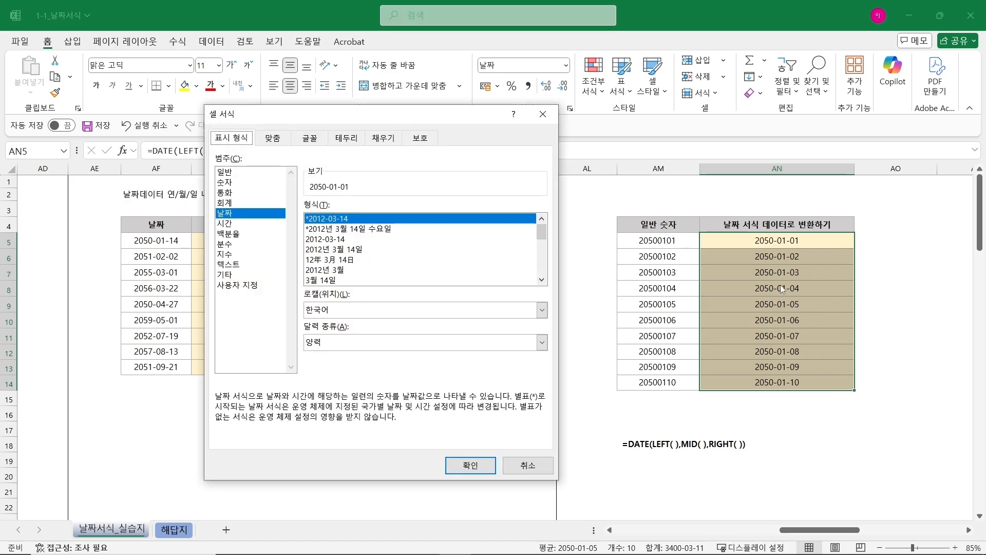
{"action": "left_click", "coordinate": [329, 260]}
{"action": "key", "text": "Return"}
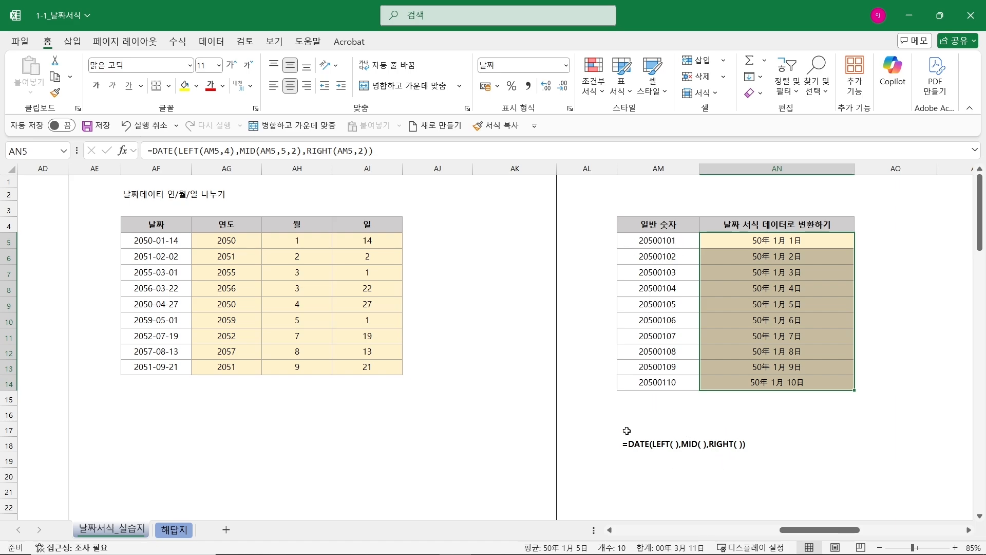
{"action": "left_click", "coordinate": [861, 470]}
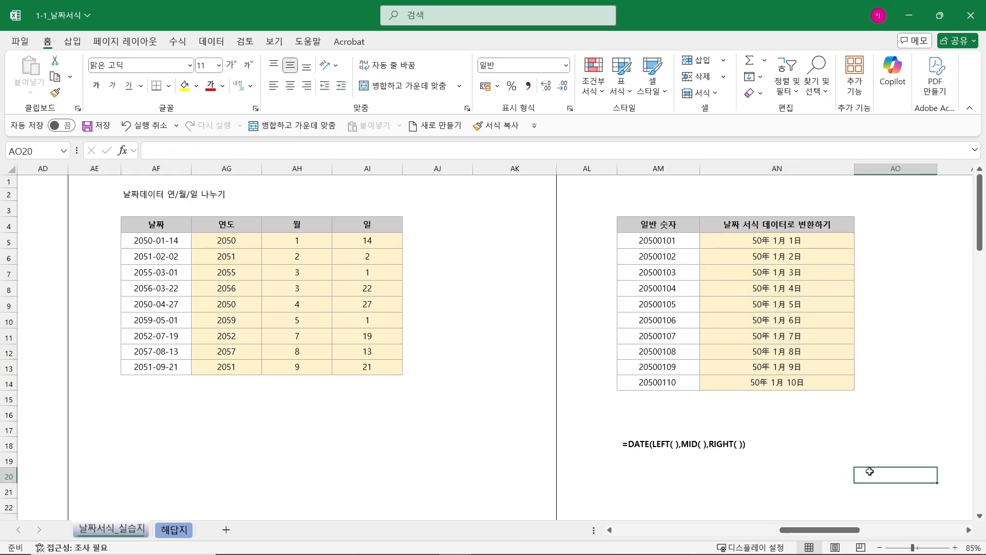
Convert the dotted dates in AS6:AS10 to real dates using Text to Columns with the date column format 년월일.
{"action": "left_click", "coordinate": [969, 529]}
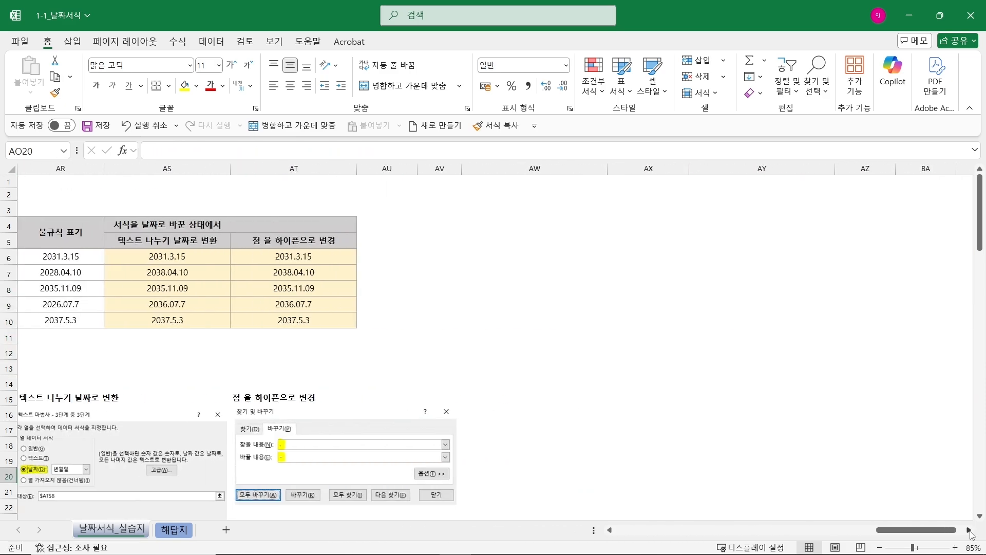
{"action": "left_click", "coordinate": [610, 529]}
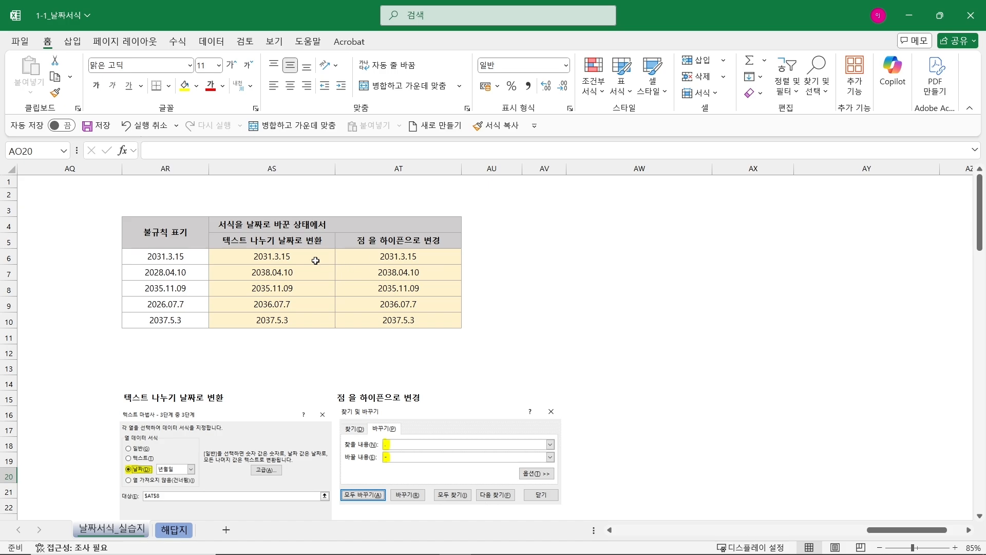
{"action": "left_click_drag", "start_coordinate": [313, 258], "coordinate": [308, 320]}
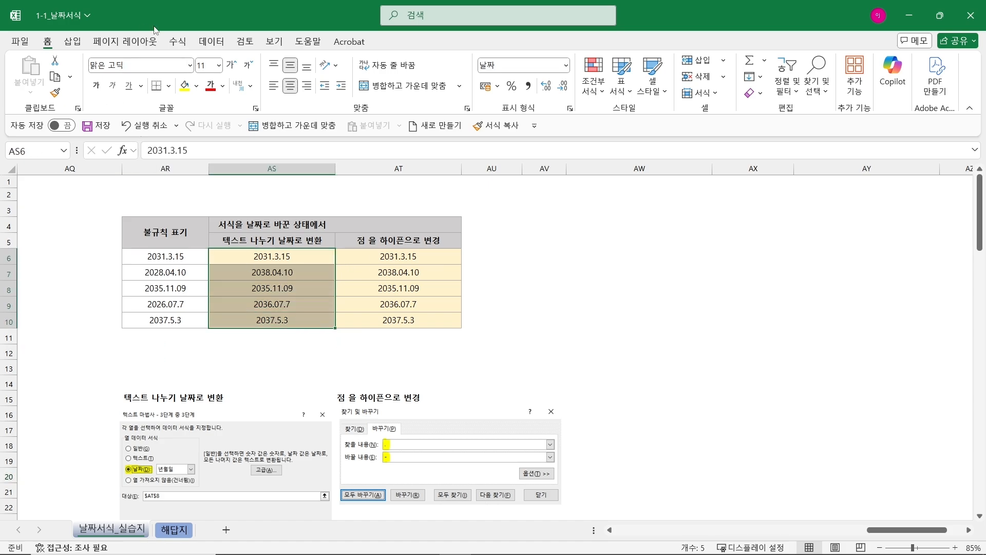
{"action": "left_click", "coordinate": [211, 42]}
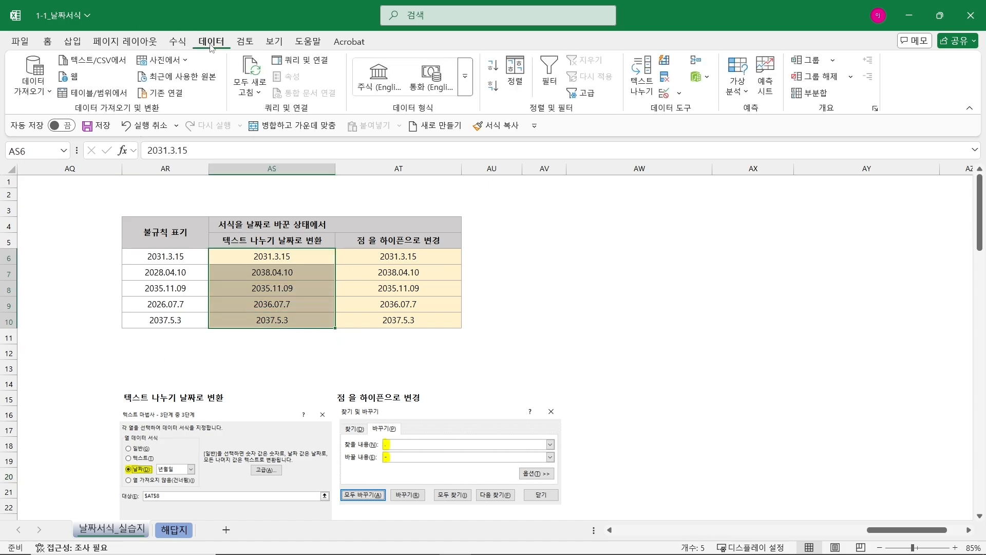
{"action": "left_click", "coordinate": [646, 88]}
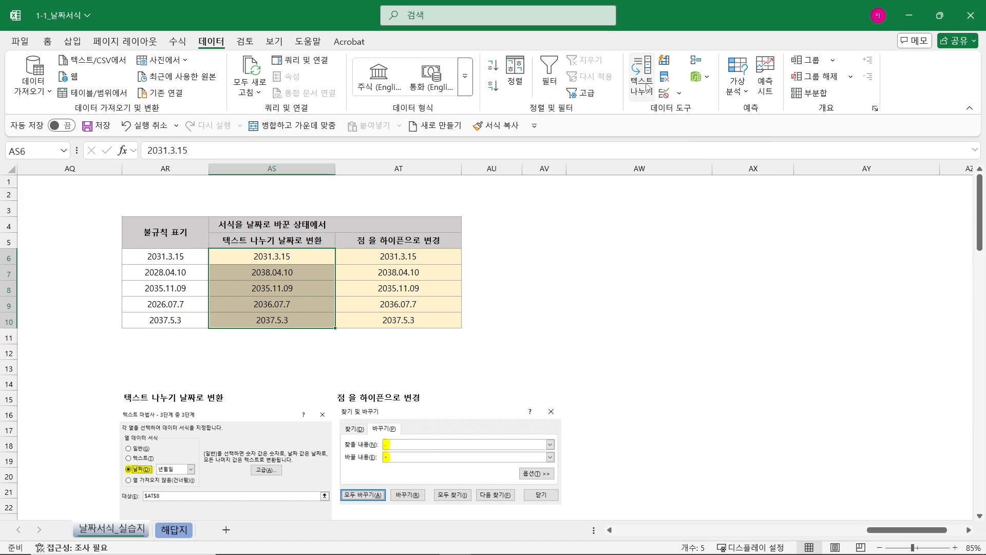
{"action": "left_click_drag", "start_coordinate": [363, 148], "coordinate": [698, 98]}
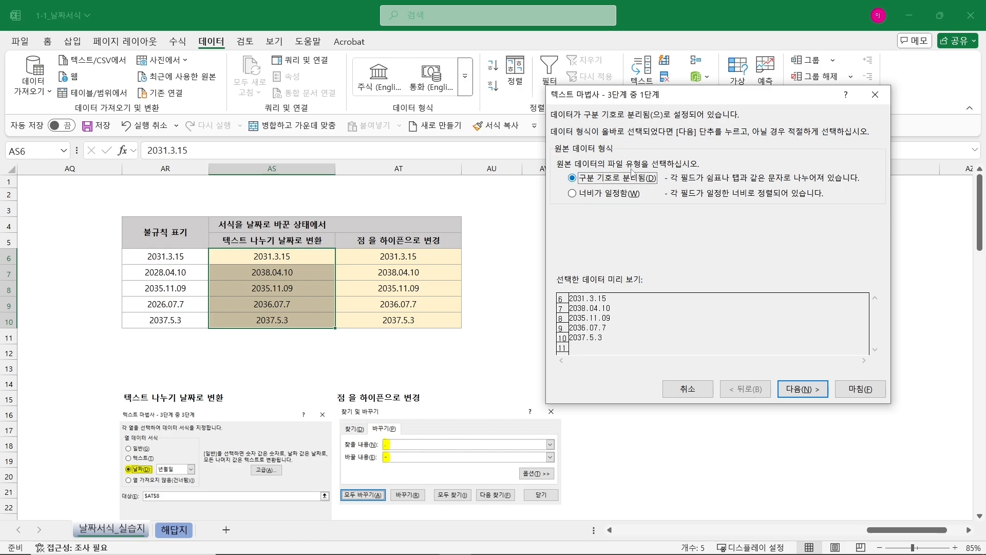
{"action": "left_click", "coordinate": [803, 393]}
{"action": "left_click", "coordinate": [803, 394]}
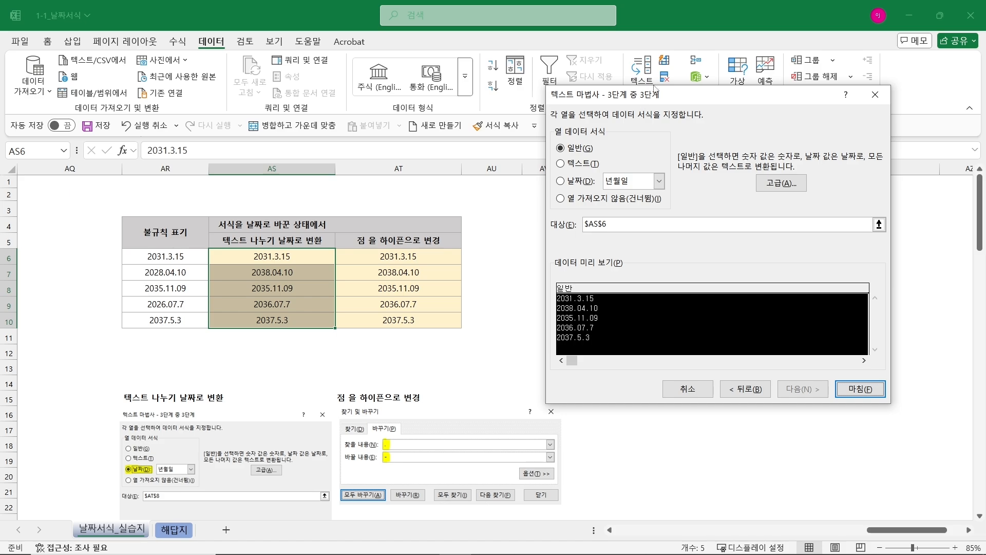
{"action": "left_click", "coordinate": [578, 183]}
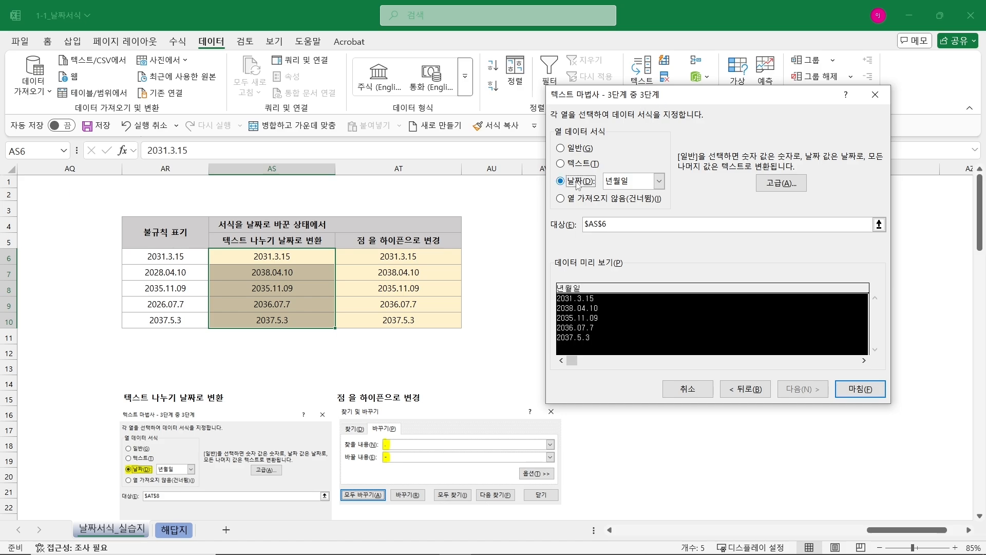
{"action": "left_click", "coordinate": [858, 393]}
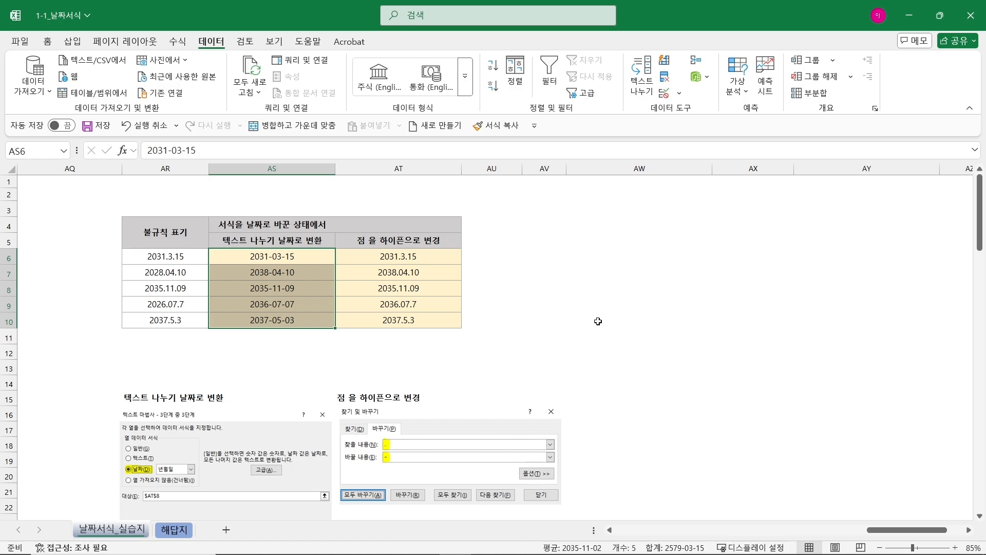
{"action": "left_click", "coordinate": [215, 468]}
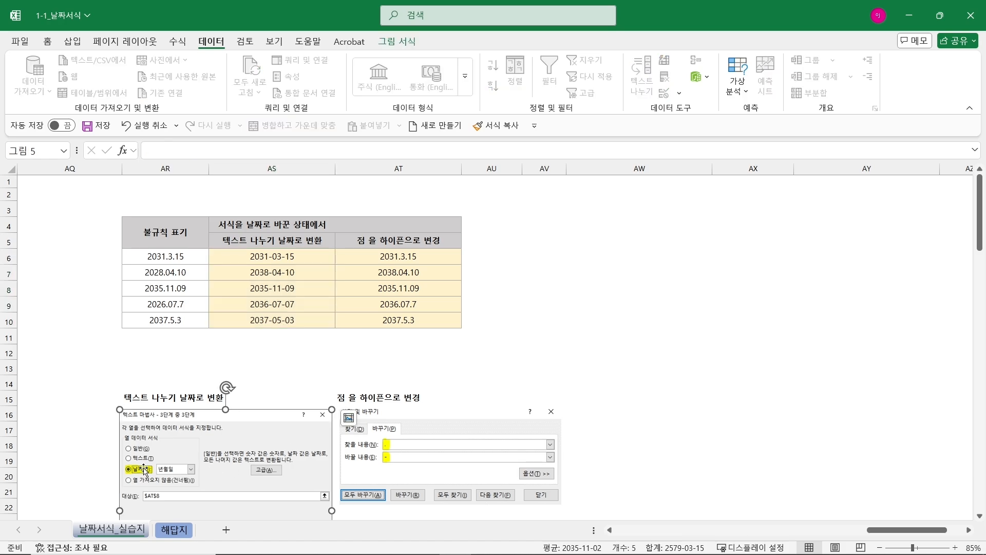
{"action": "left_click", "coordinate": [574, 349]}
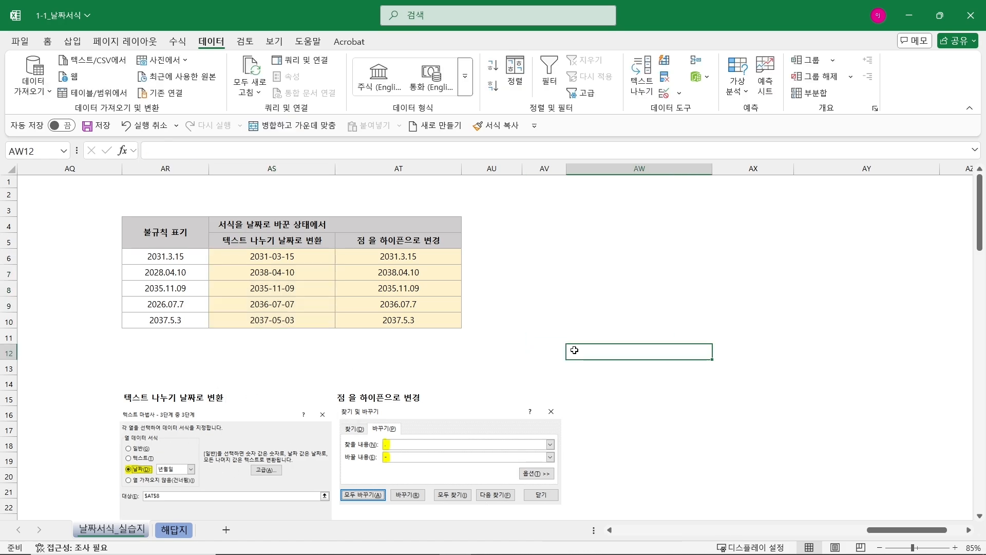
Replace all dots with hyphens in the dates of AT6:AT10 using Find and Replace.
{"action": "left_click_drag", "start_coordinate": [440, 260], "coordinate": [438, 321]}
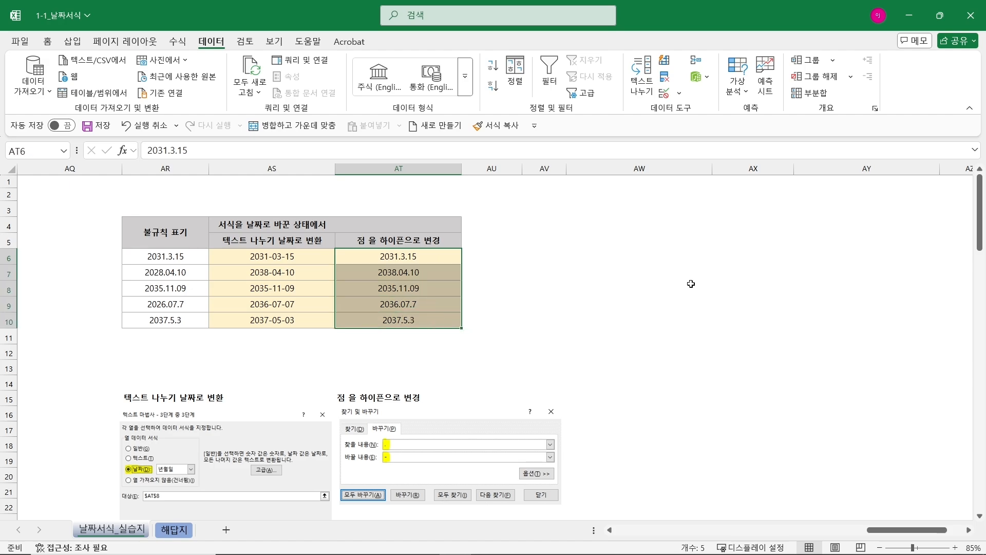
{"action": "key", "text": "ctrl+f"}
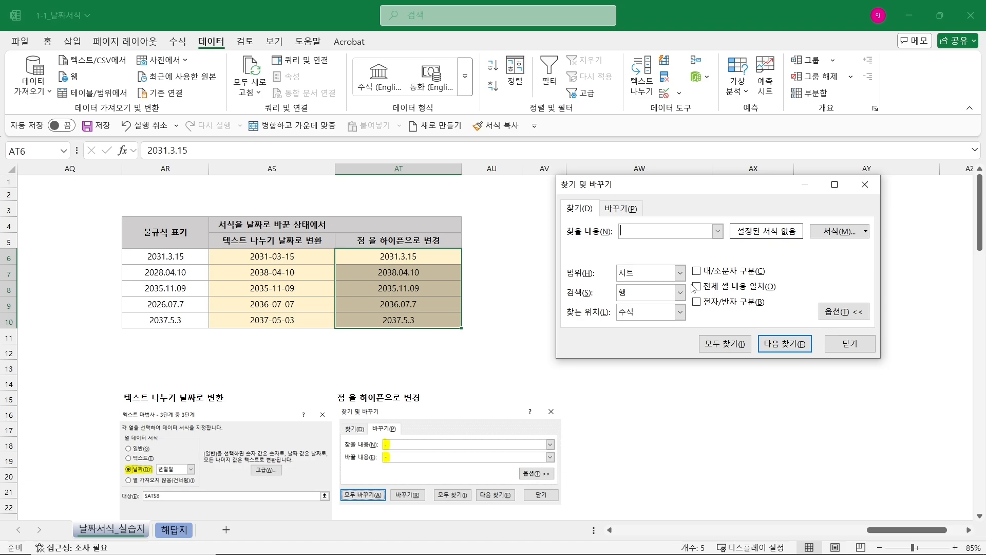
{"action": "left_click", "coordinate": [620, 208]}
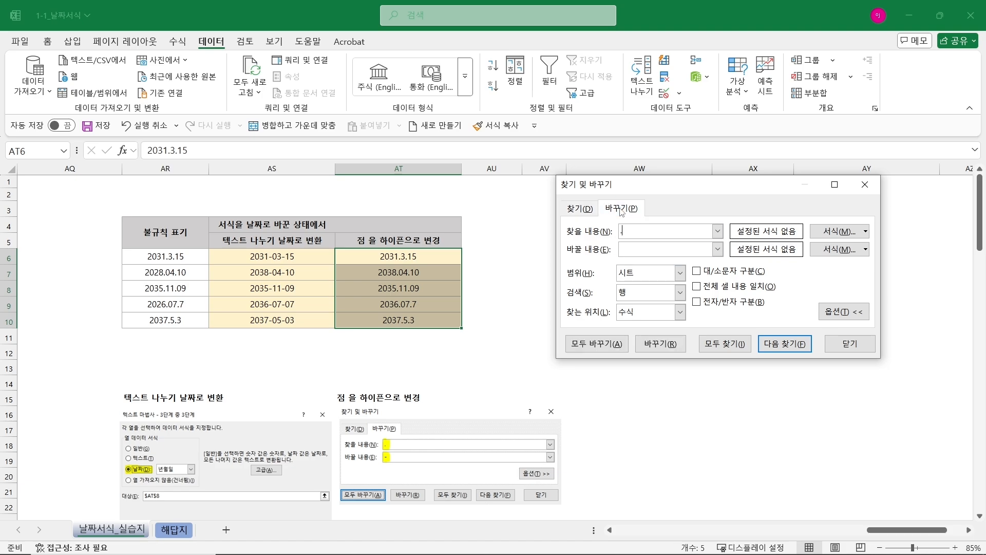
{"action": "type", "text": "."}
{"action": "left_click", "coordinate": [640, 250]}
{"action": "type", "text": "-"}
{"action": "left_click", "coordinate": [604, 347]}
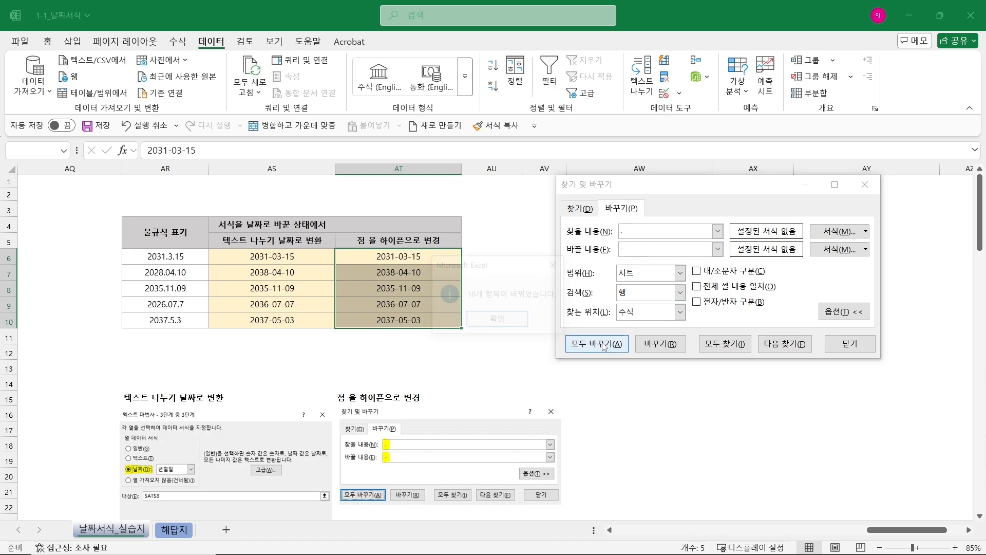
{"action": "left_click", "coordinate": [482, 317]}
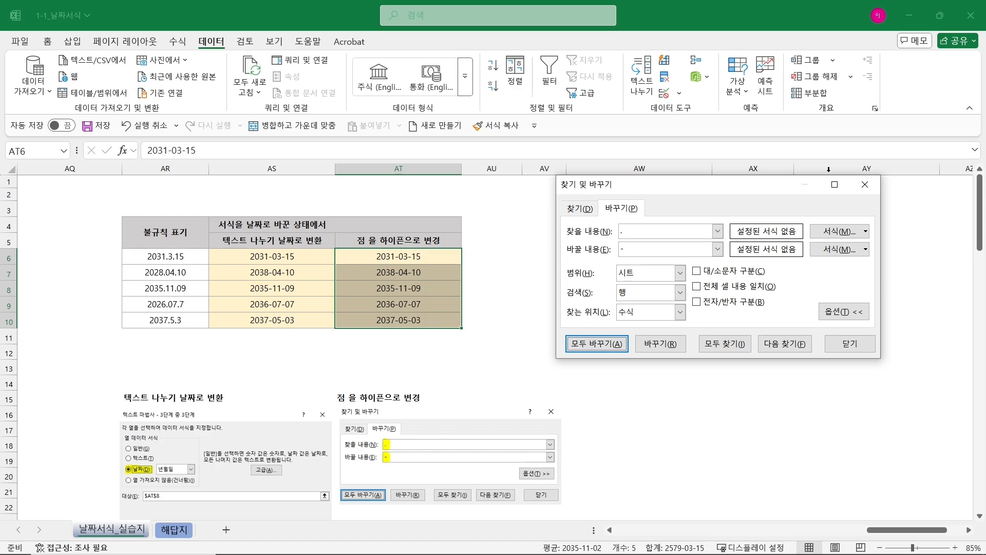
{"action": "left_click", "coordinate": [865, 184]}
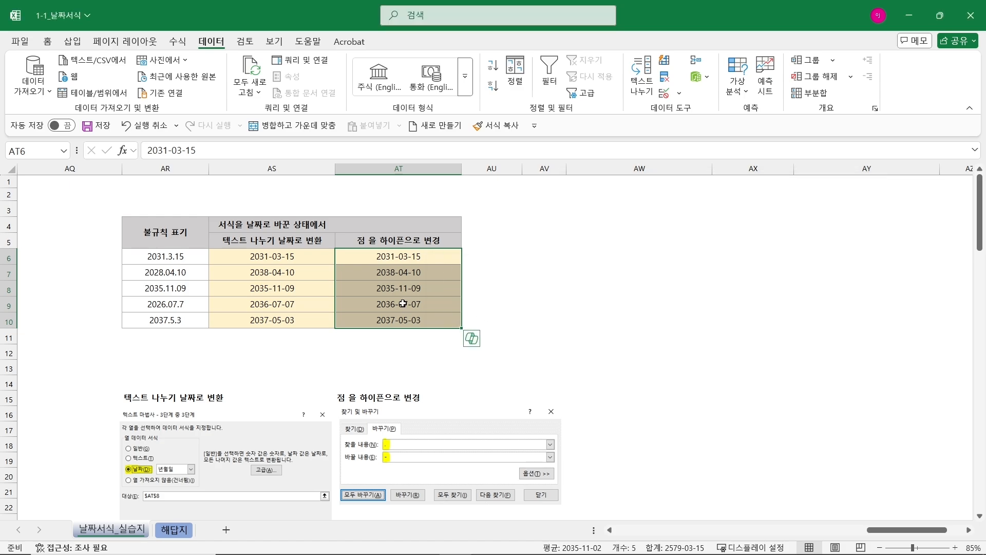
Format the dates in AT6:AT10 with the date type 3/14 and return to the start of the sheet.
{"action": "key", "text": "ctrl+1"}
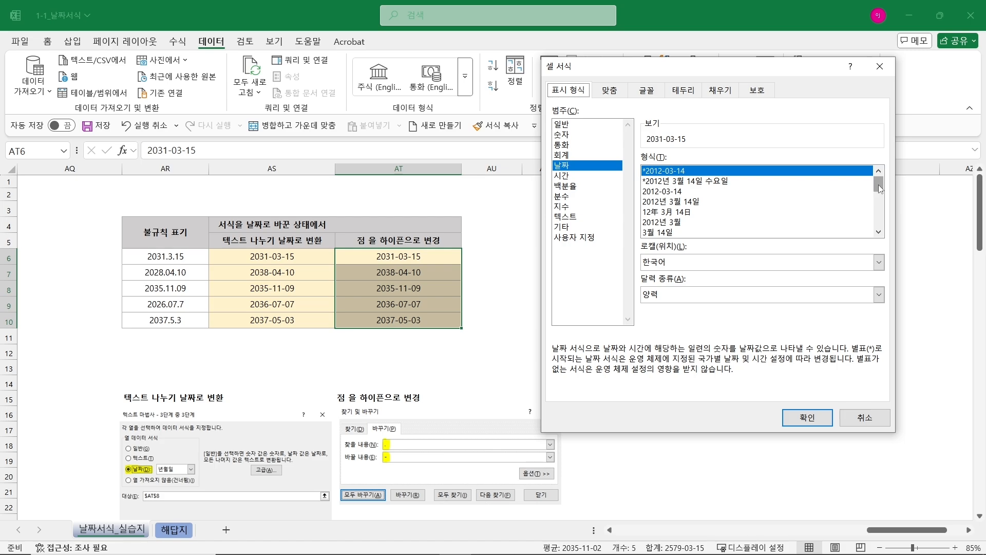
{"action": "left_click_drag", "start_coordinate": [879, 184], "coordinate": [885, 210]}
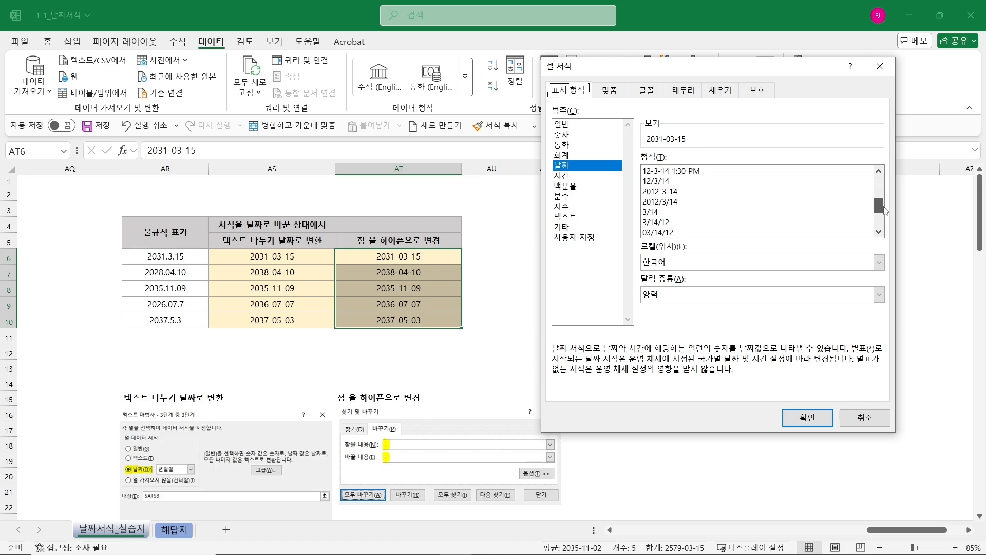
{"action": "double_click", "coordinate": [652, 212]}
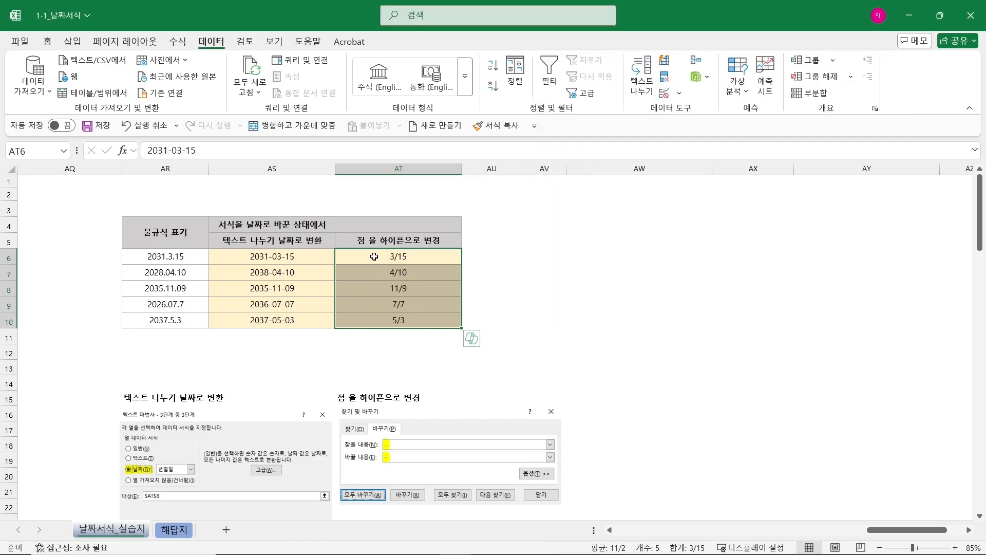
{"action": "left_click", "coordinate": [711, 292]}
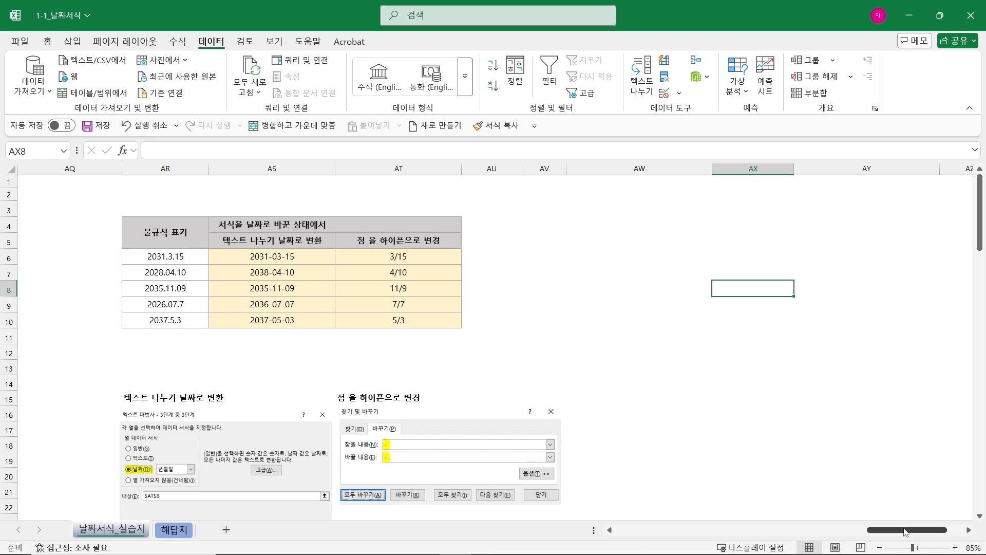
{"action": "left_click_drag", "start_coordinate": [900, 530], "coordinate": [559, 513]}
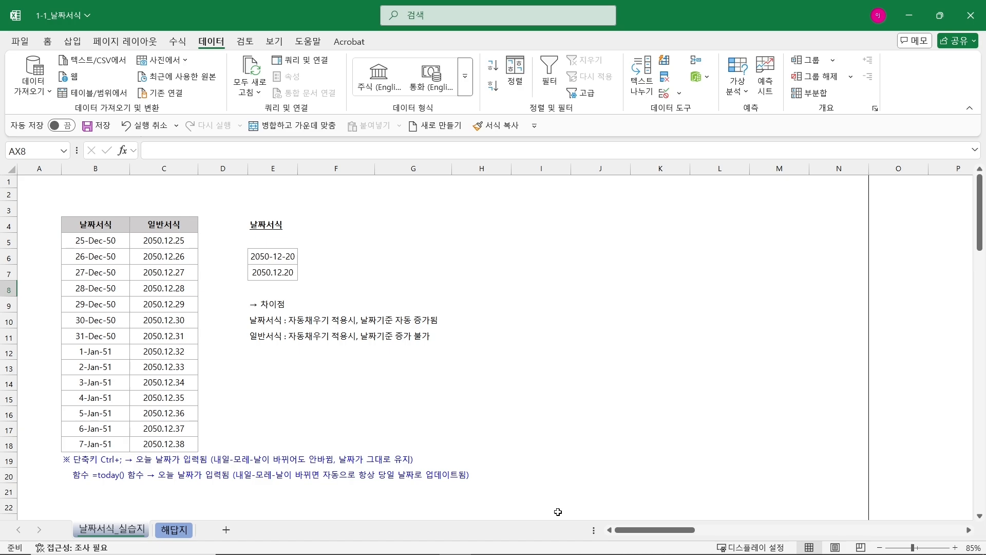